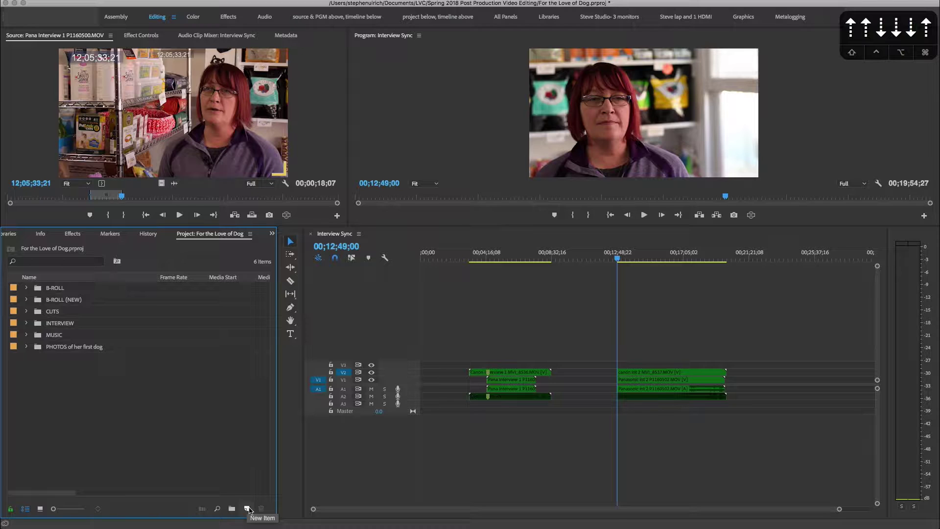
# Step: Create a new sequence named BROLL ROUGH ASSEMBLY with the DV - NTSC Standard 48kHz preset
pyautogui.click(274, 425)
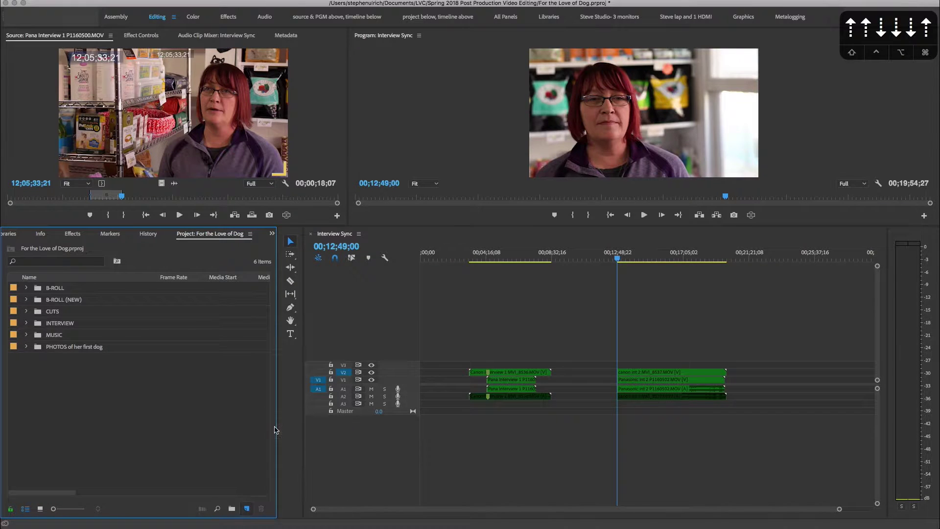
pyautogui.write('BR')
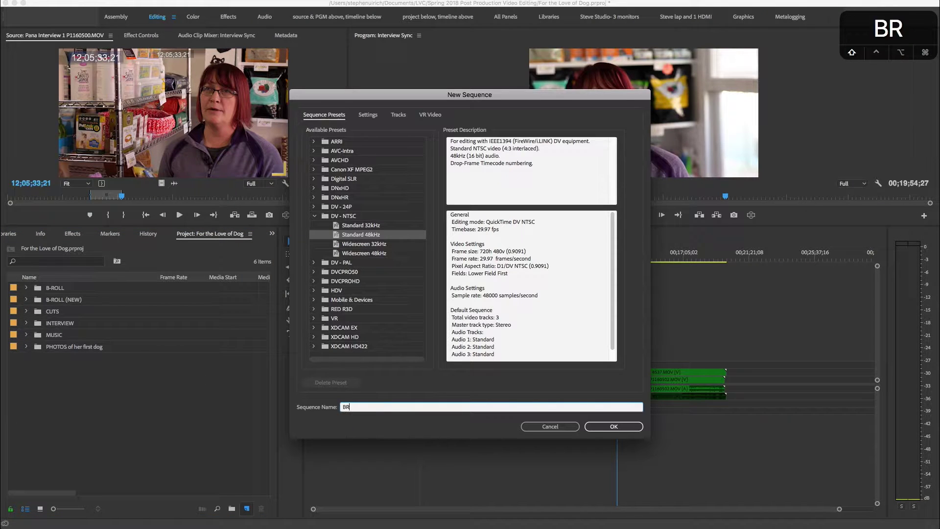
pyautogui.write('OLL ROU')
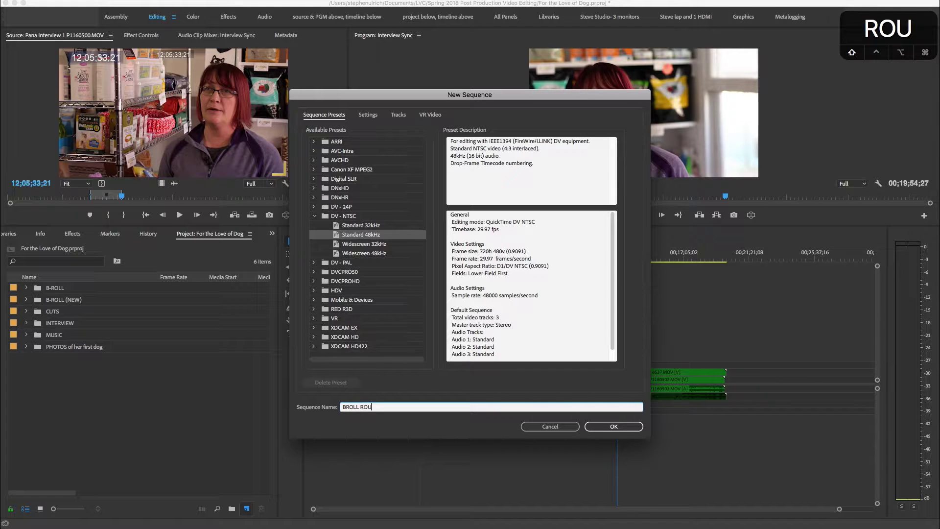
pyautogui.write('GH ASSEMBLY')
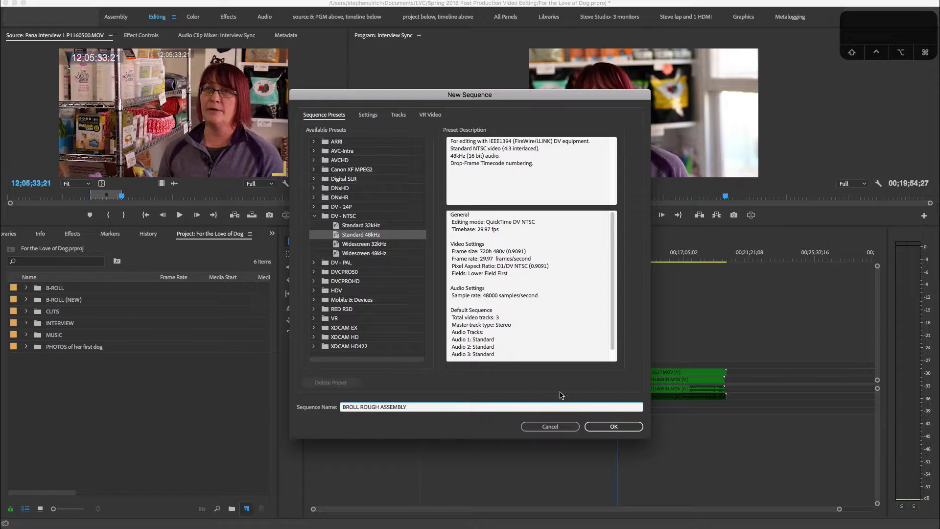
pyautogui.click(612, 427)
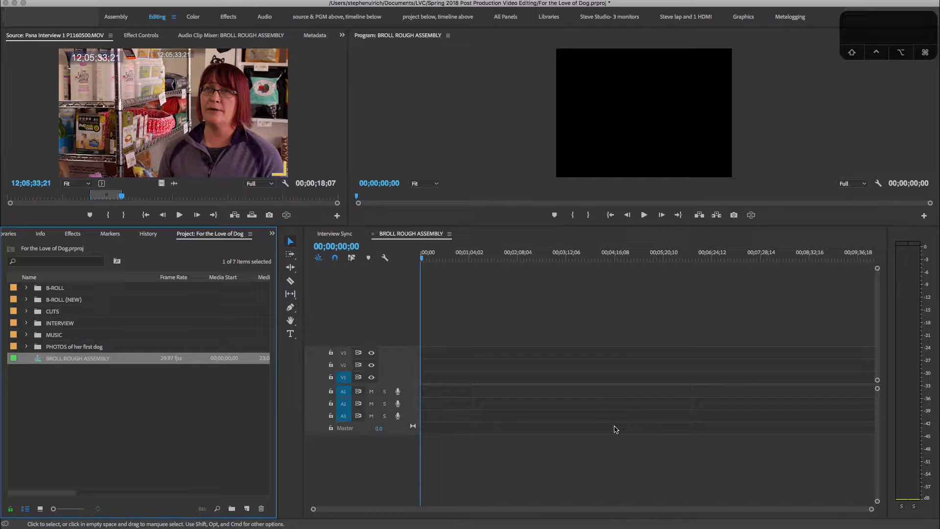
# Step: Expand the B-ROLL (NEW) bin and its PICK UPS 1 bin, keep PICK UPS 2 collapsed, and look through the clips
pyautogui.click(26, 300)
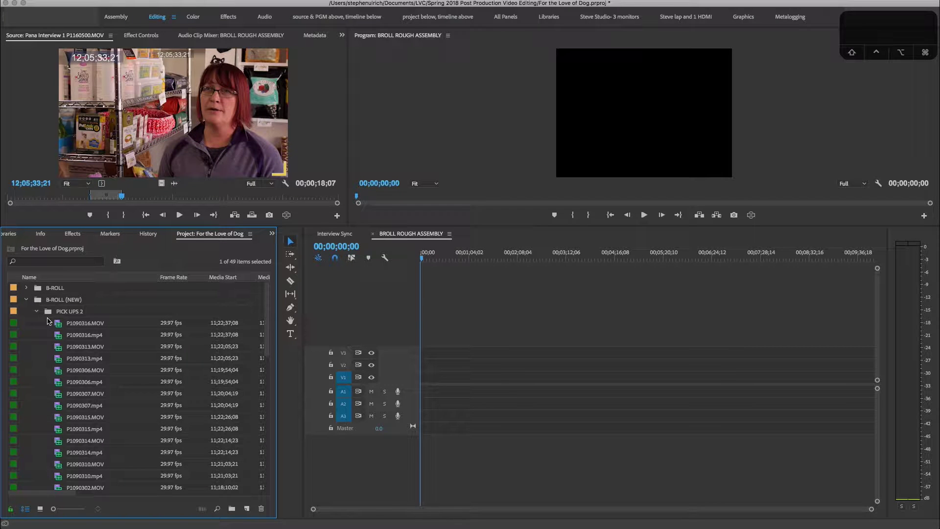
pyautogui.click(38, 312)
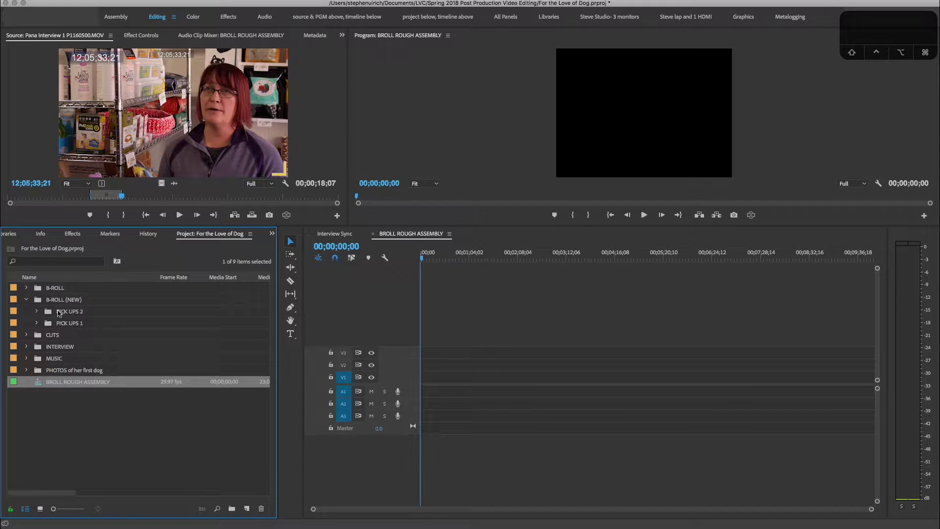
pyautogui.click(37, 324)
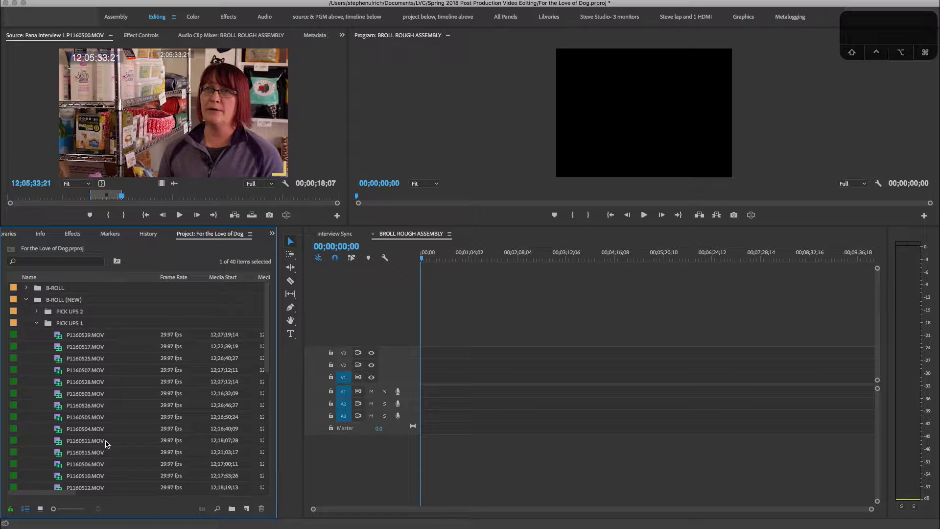
pyautogui.scroll(-5, 99, 422)
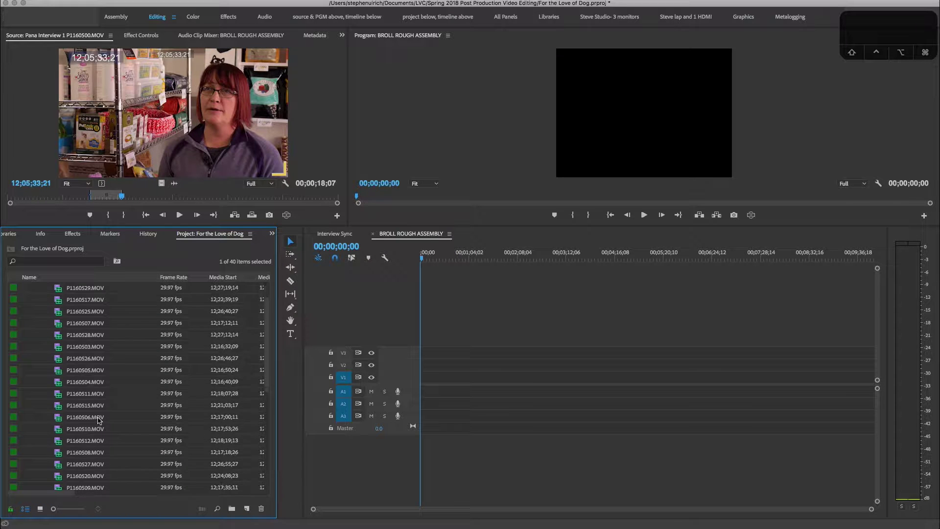
pyautogui.scroll(-3, 100, 420)
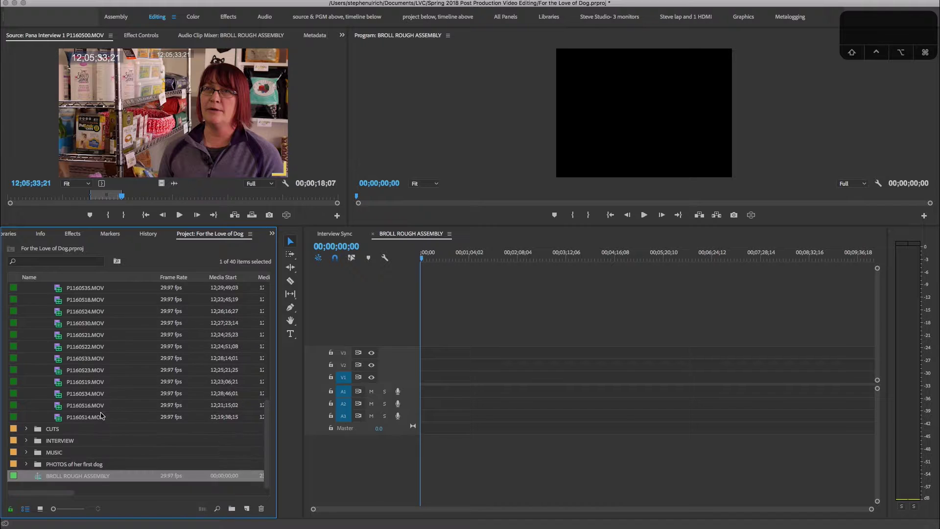
pyautogui.scroll(5, 103, 417)
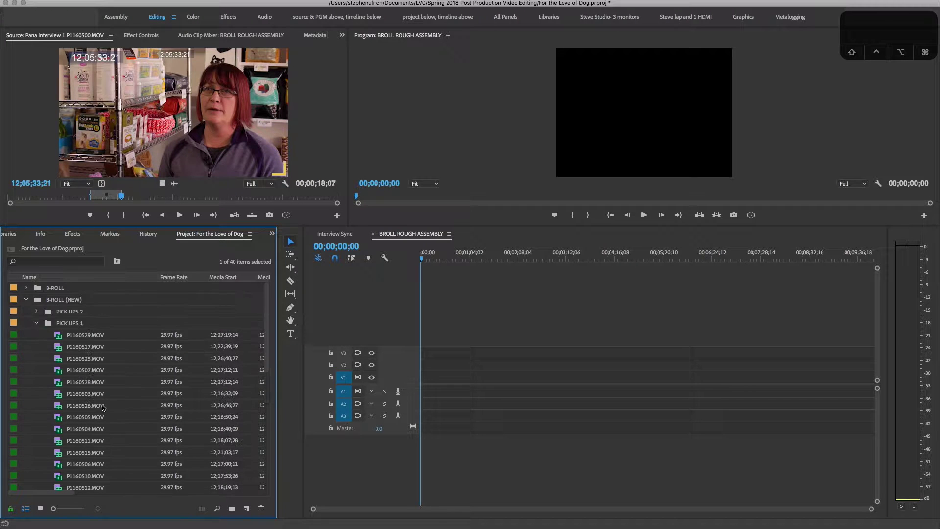
# Step: Place all PICK UPS 1 clips at the start of V1 and A1 in BROLL ROUGH ASSEMBLY, changing the sequence settings to match the clips
pyautogui.click(82, 336)
pyautogui.click(72, 335)
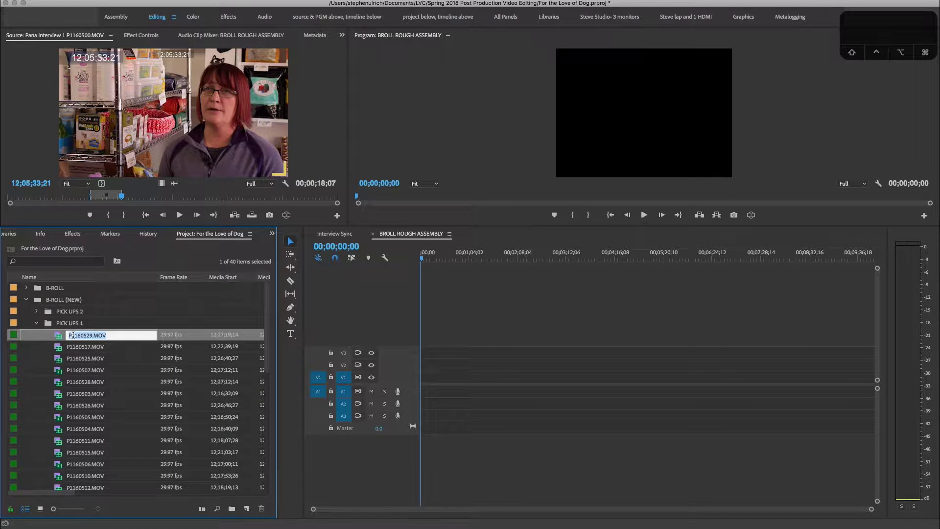
pyautogui.click(47, 340)
pyautogui.click(58, 337)
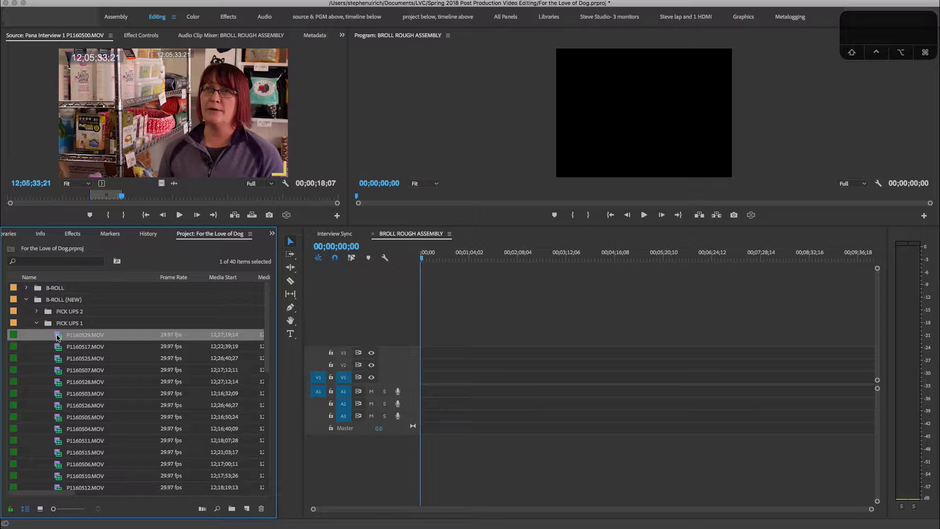
pyautogui.scroll(-8, 76, 347)
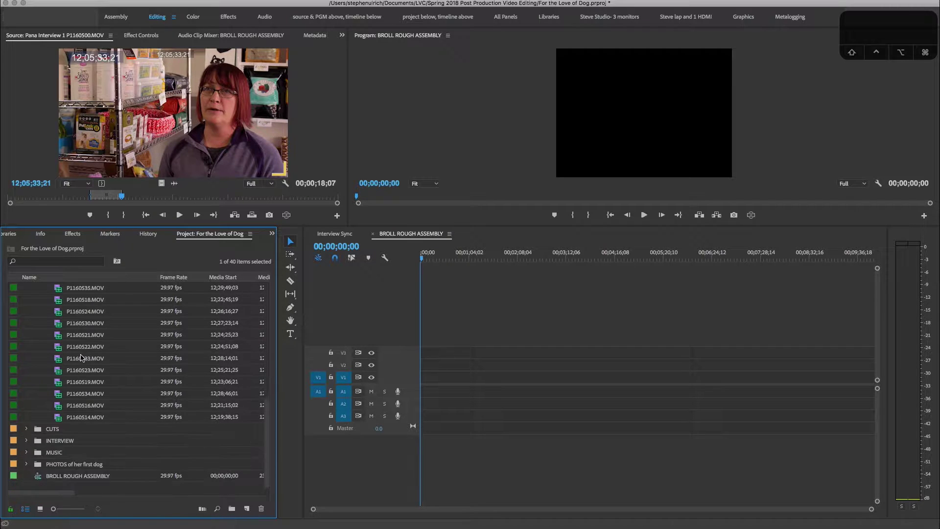
pyautogui.keyDown('shift'); pyautogui.click(60, 417); pyautogui.keyUp('shift')
pyautogui.scroll(8, 101, 387)
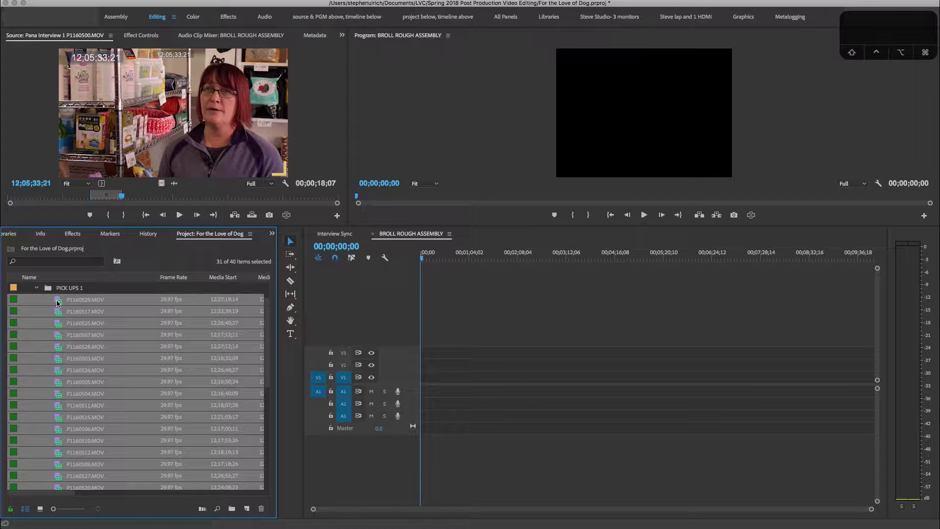
pyautogui.moveTo(58, 302); pyautogui.dragTo(417, 390)
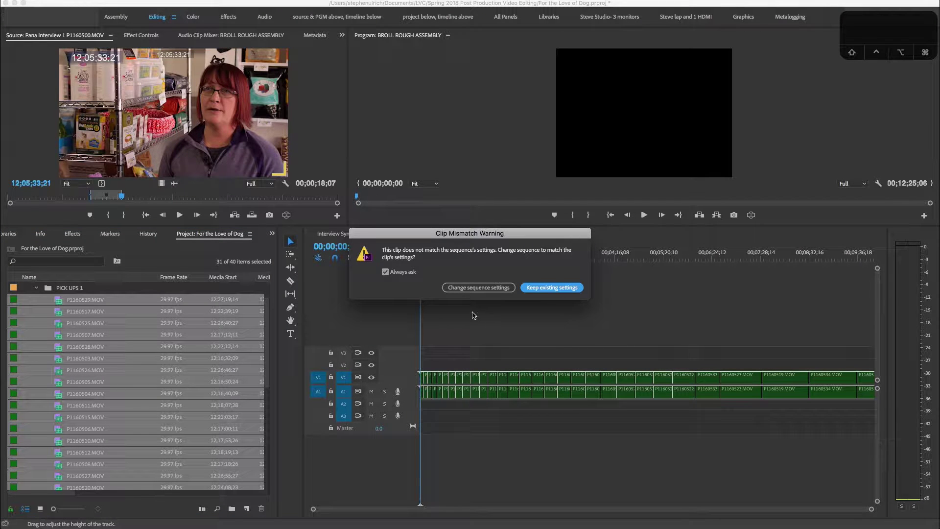
pyautogui.click(468, 288)
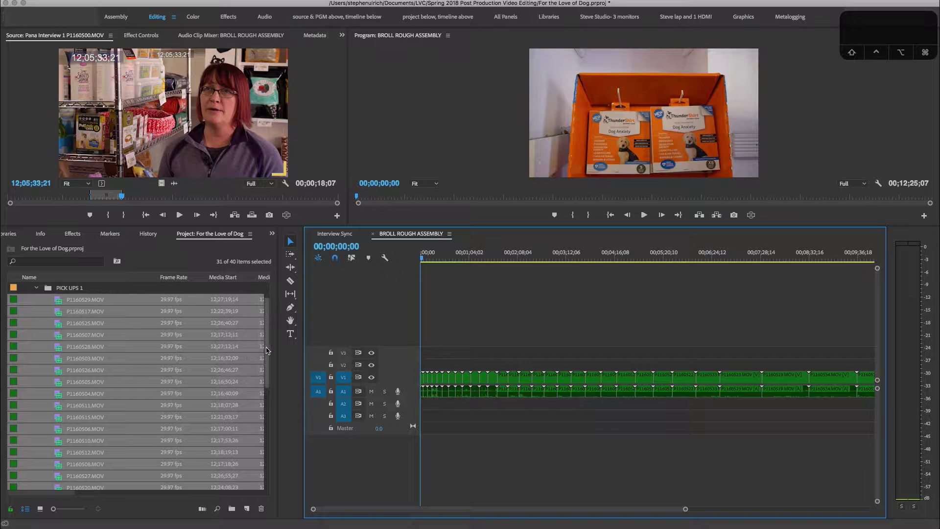
# Step: Collapse the PICK UPS 1 bin and create a new sequence named BROLL ROUGH ASSEMBLY (LATEST)
pyautogui.moveTo(267, 346)
pyautogui.mouseDown()
pyautogui.moveTo(254, 434)
pyautogui.moveTo(256, 346)
pyautogui.mouseUp()
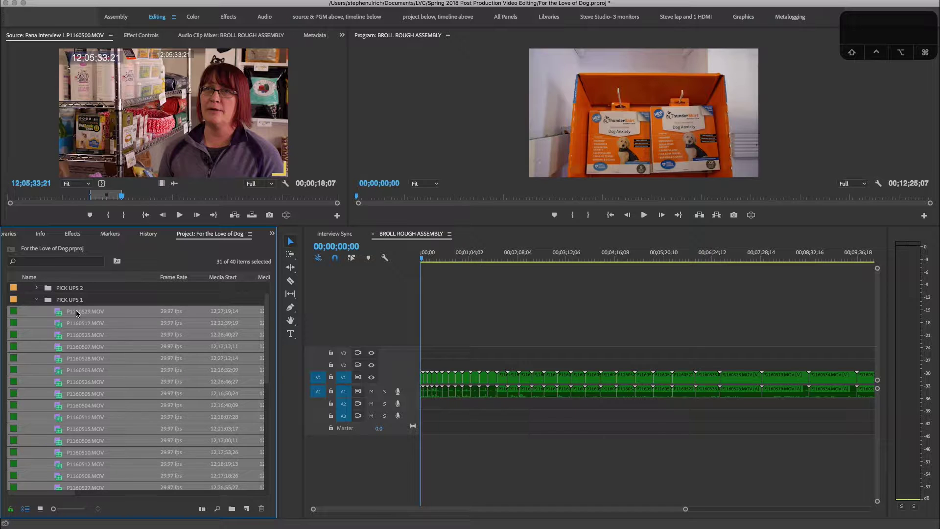
pyautogui.click(34, 300)
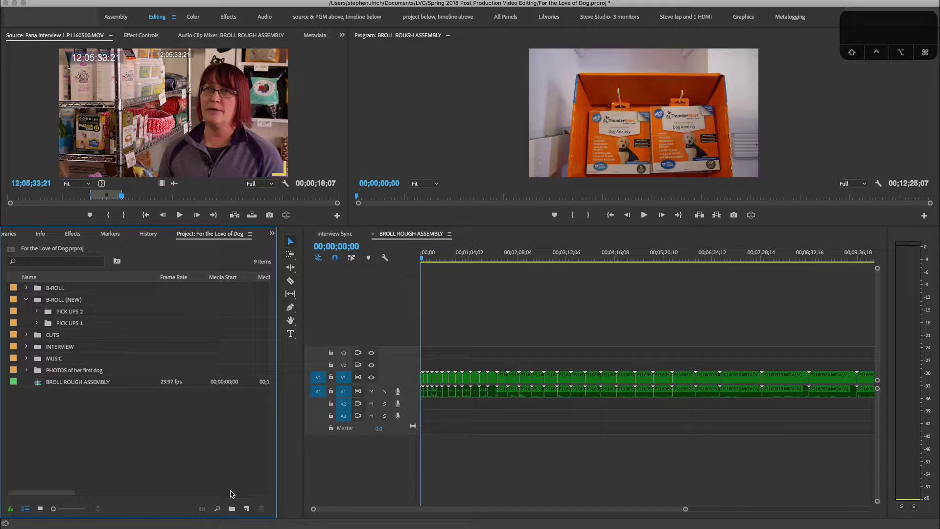
pyautogui.click(247, 509)
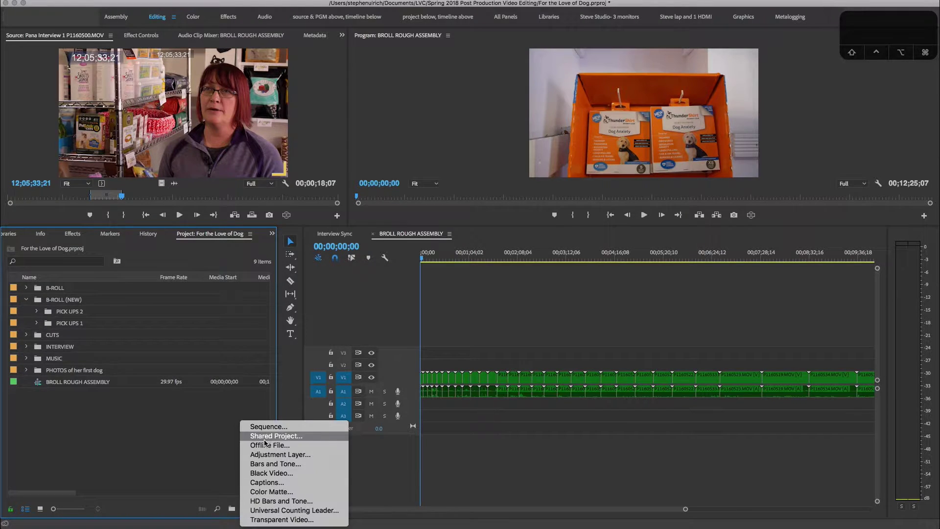
pyautogui.click(269, 428)
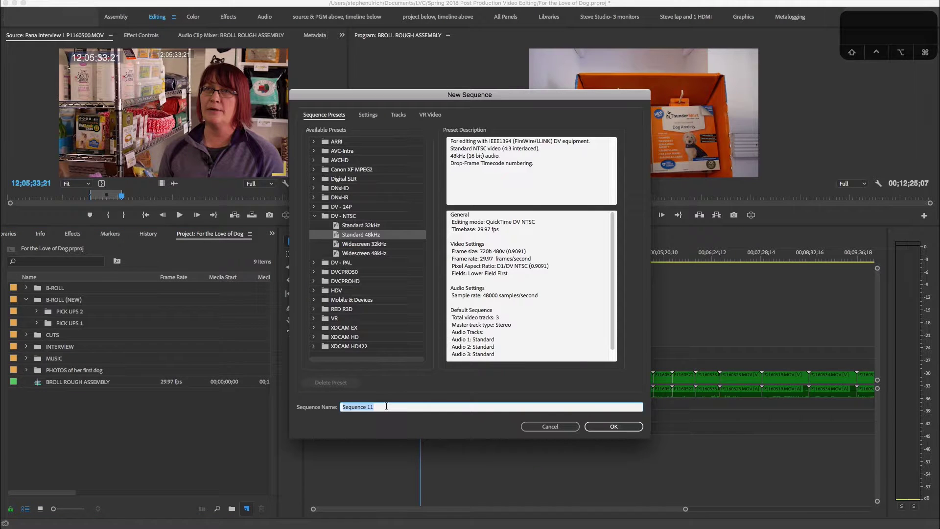
pyautogui.write('B')
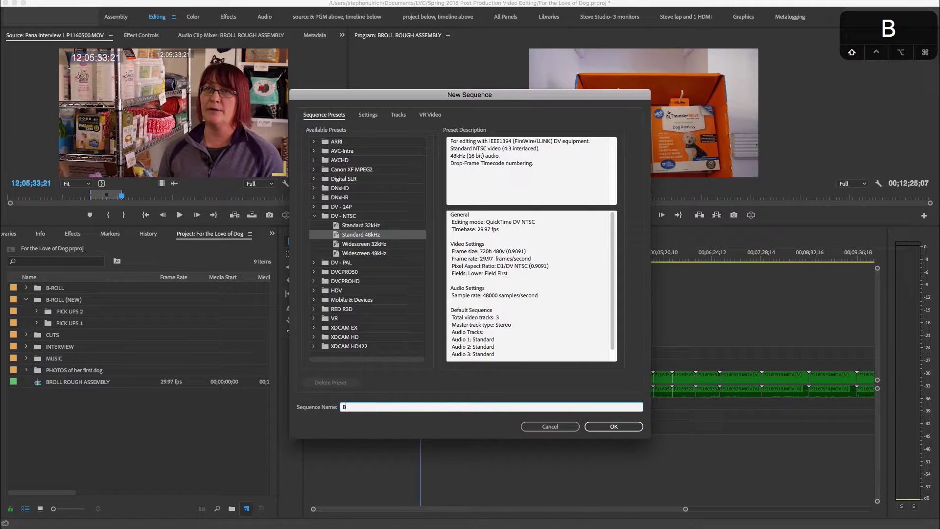
pyautogui.write('ROLL ROUGH ASSEMBLY (LATEST')
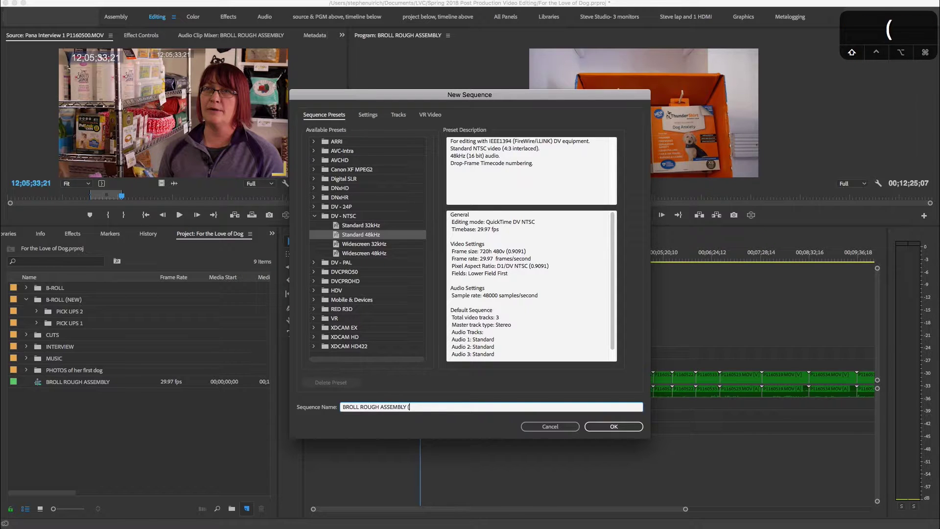
pyautogui.write(')')
pyautogui.press('BackSpace')
pyautogui.write(')')
pyautogui.press('Return')
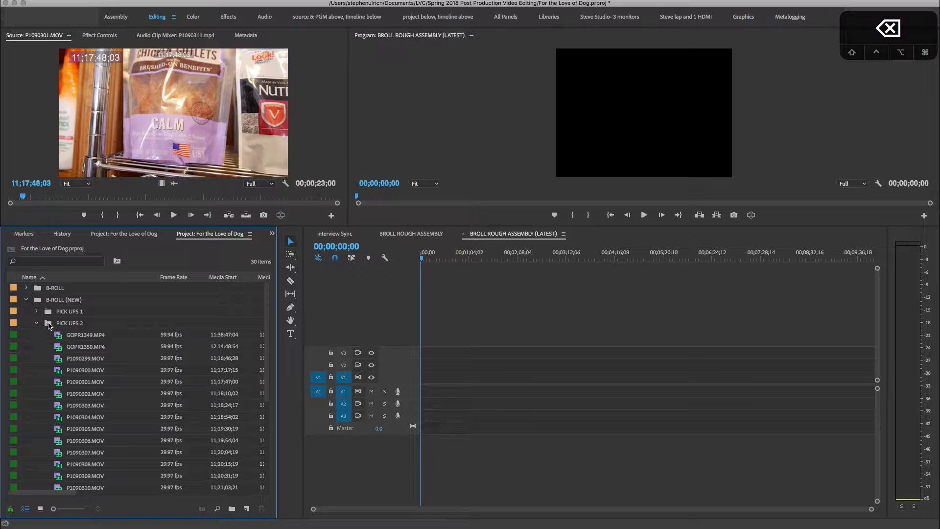
# Step: Open the PICK UPS 2 bin inside B-ROLL (NEW) so only its own clips are listed
pyautogui.doubleClick(49, 323)
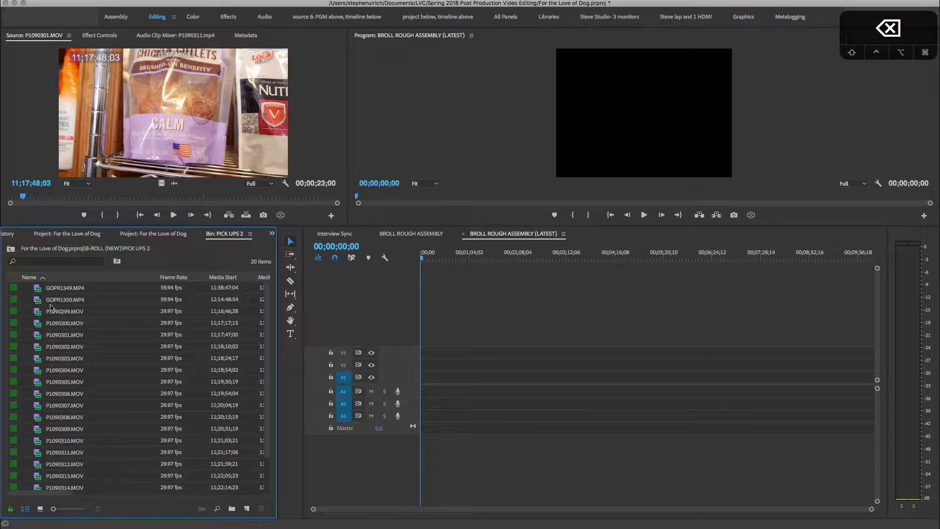
pyautogui.click(11, 250)
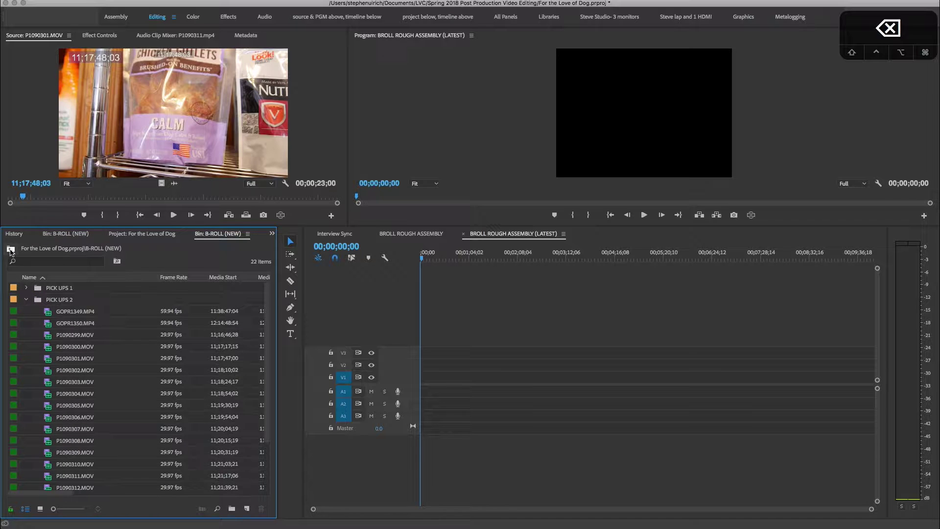
pyautogui.click(10, 251)
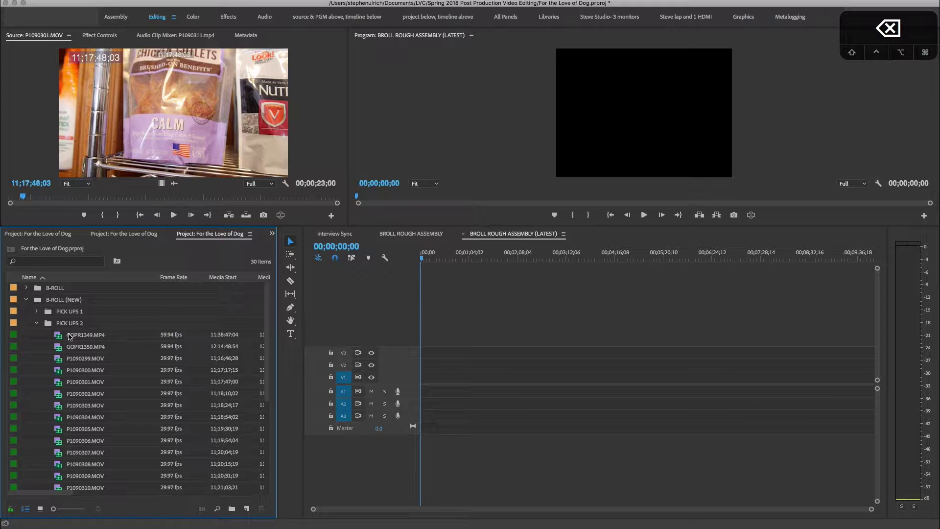
pyautogui.doubleClick(48, 323)
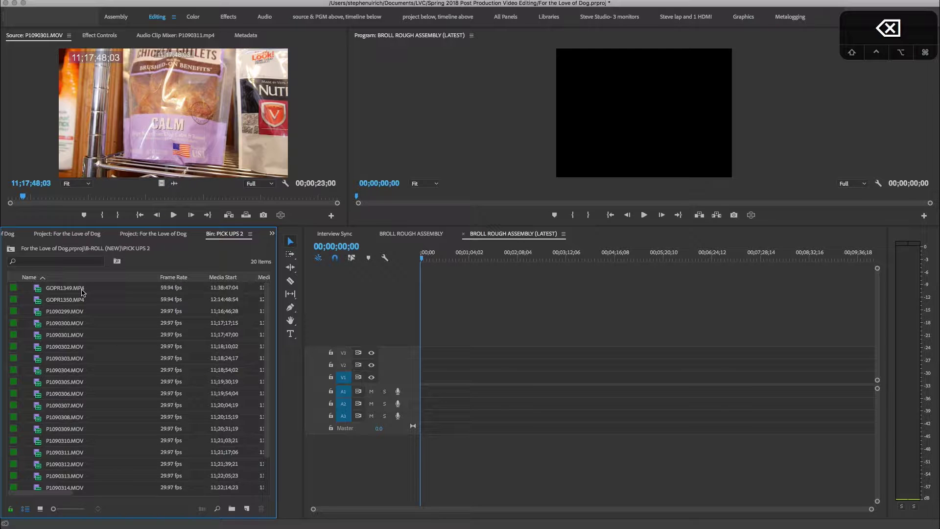
# Step: Load GOPR1349.MP4 in the source monitor and preview several parts of the footage
pyautogui.doubleClick(41, 289)
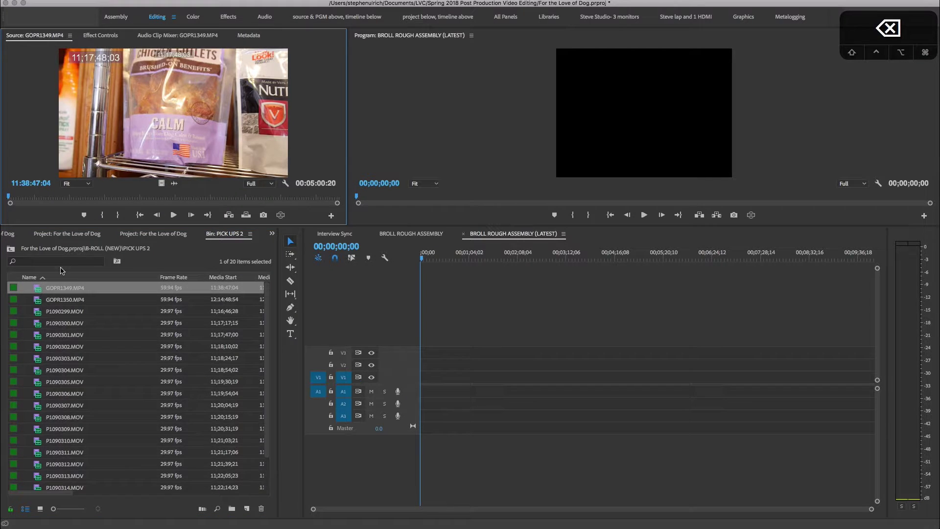
pyautogui.click(72, 198)
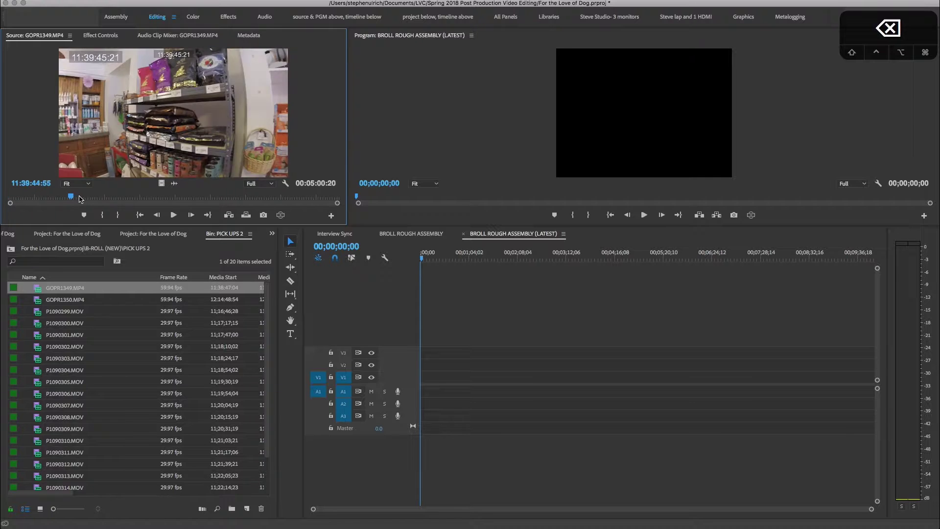
pyautogui.click(130, 198)
pyautogui.press('space')
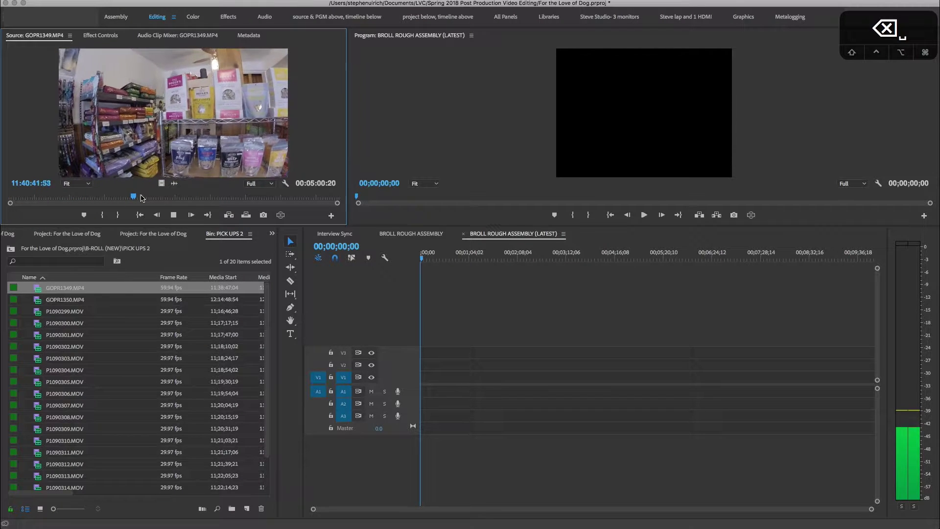
pyautogui.click(192, 198)
pyautogui.press('space')
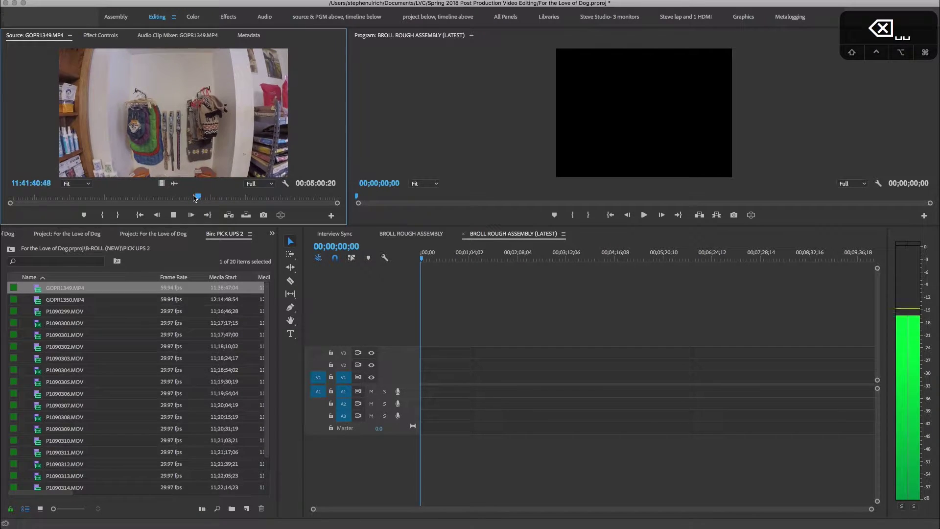
pyautogui.press('space')
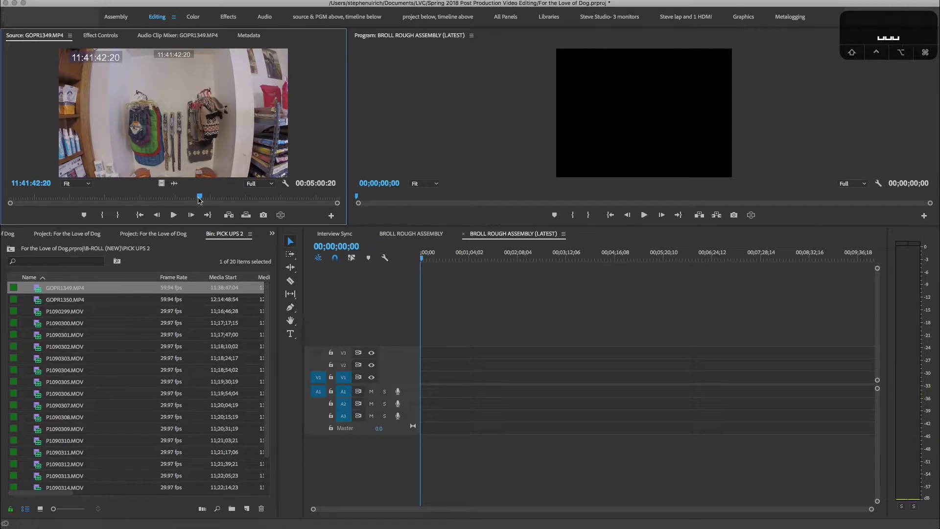
pyautogui.moveTo(203, 195); pyautogui.dragTo(247, 204)
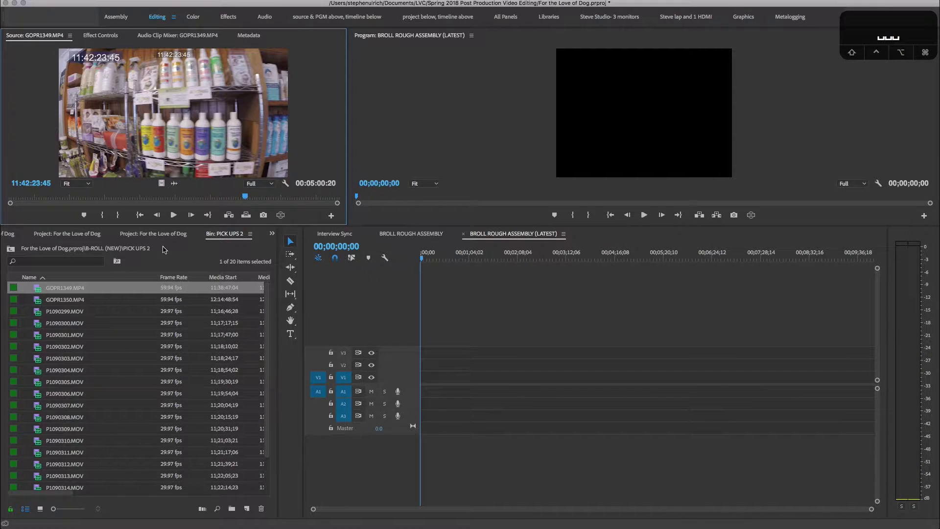
# Step: Place clips P1090299.MOV to P1090316.MOV at the start of V1 and A1, changing the sequence settings to match the clips
pyautogui.click(61, 314)
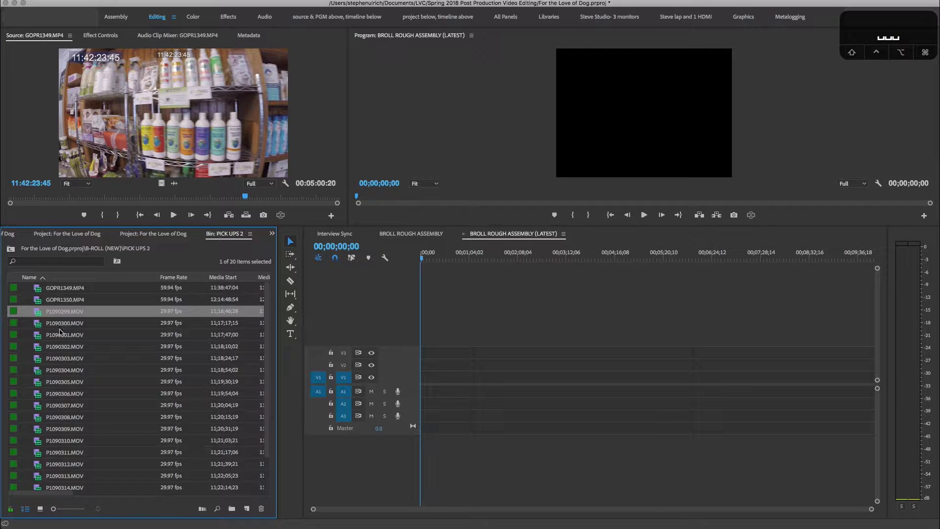
pyautogui.scroll(-3, 61, 329)
pyautogui.keyDown('shift'); pyautogui.click(60, 476); pyautogui.keyUp('shift')
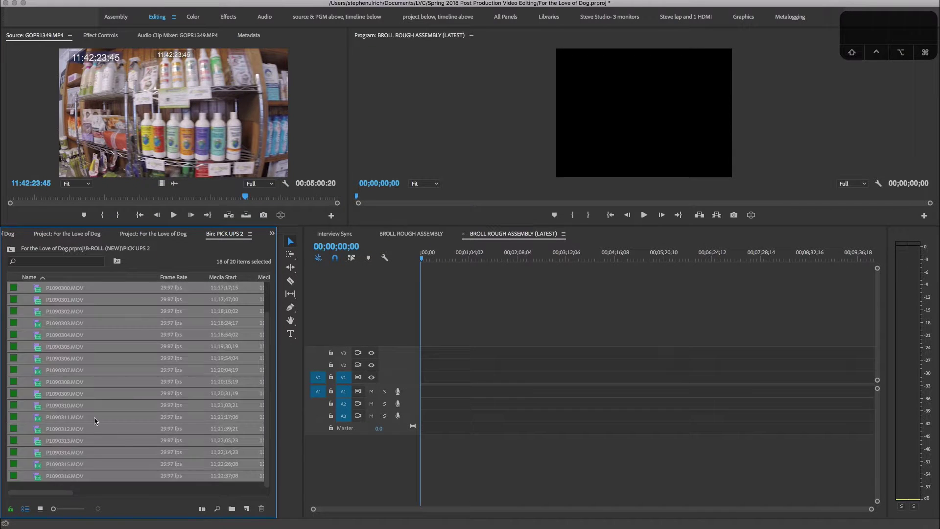
pyautogui.scroll(3, 103, 384)
pyautogui.moveTo(40, 317); pyautogui.dragTo(436, 386)
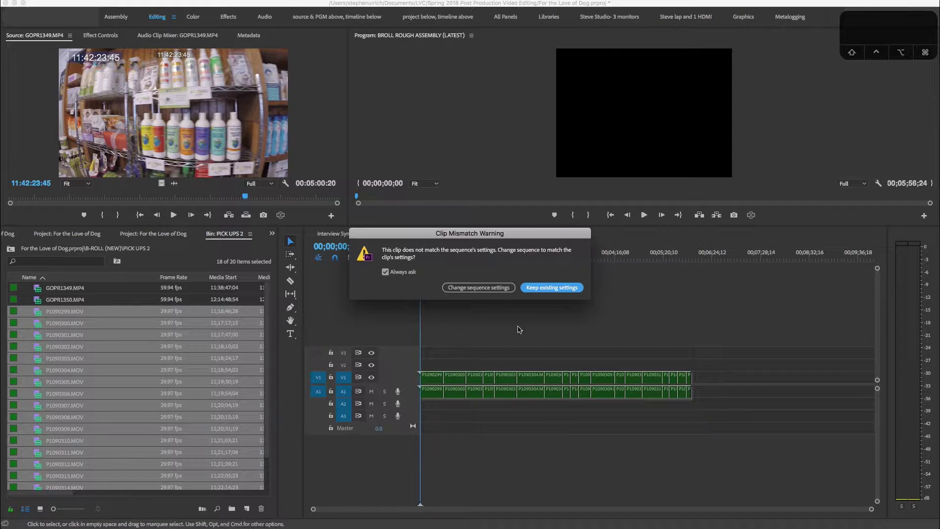
pyautogui.click(474, 288)
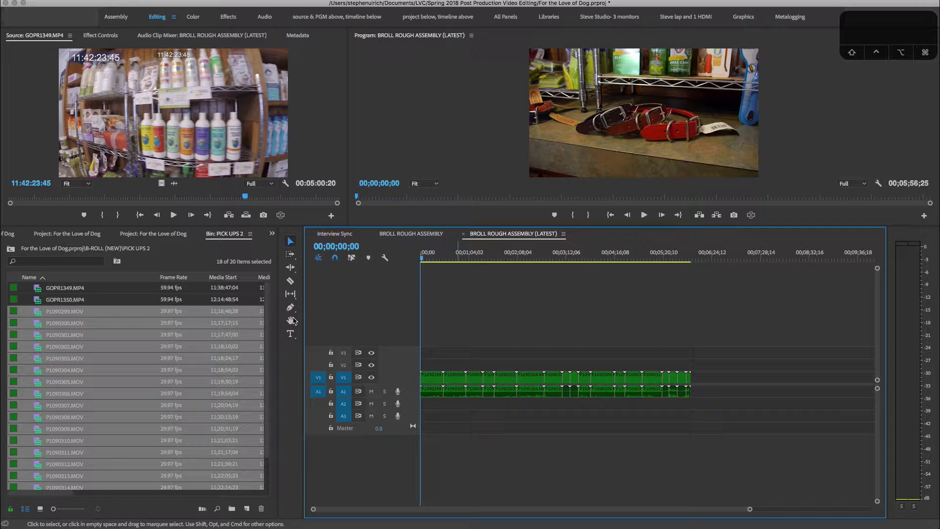
# Step: View the file properties of GOPR1349.MP4 in the PICK UPS 2 bin and close them again
pyautogui.click(59, 296)
pyautogui.keyDown('shift'); pyautogui.click(56, 288); pyautogui.keyUp('shift')
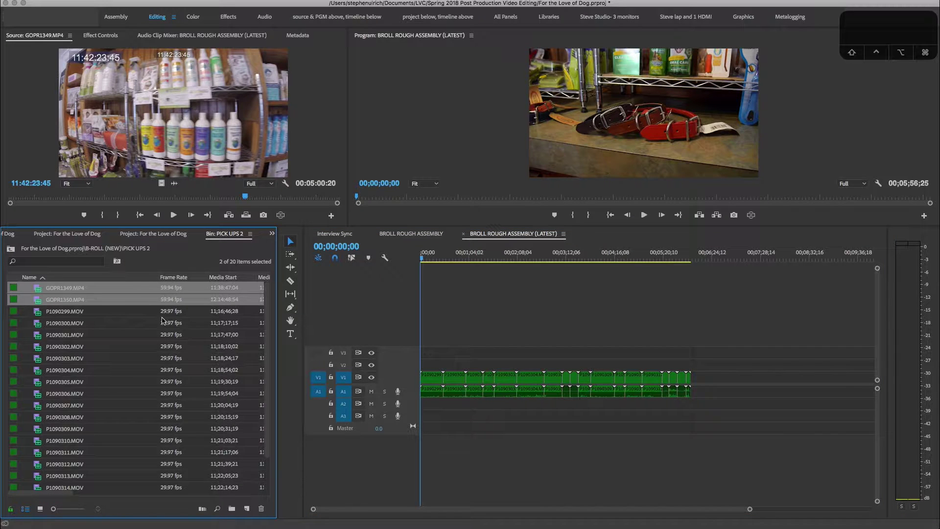
pyautogui.click(104, 313)
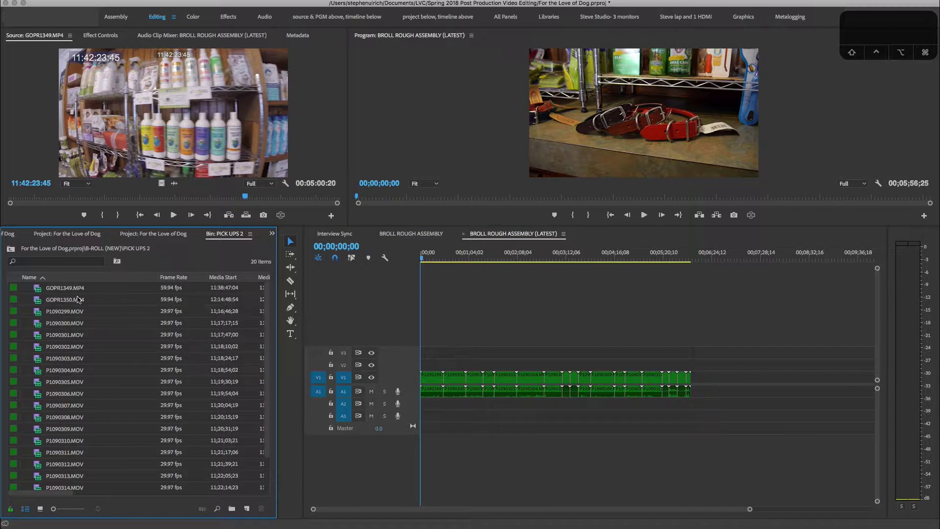
pyautogui.rightClick(68, 292)
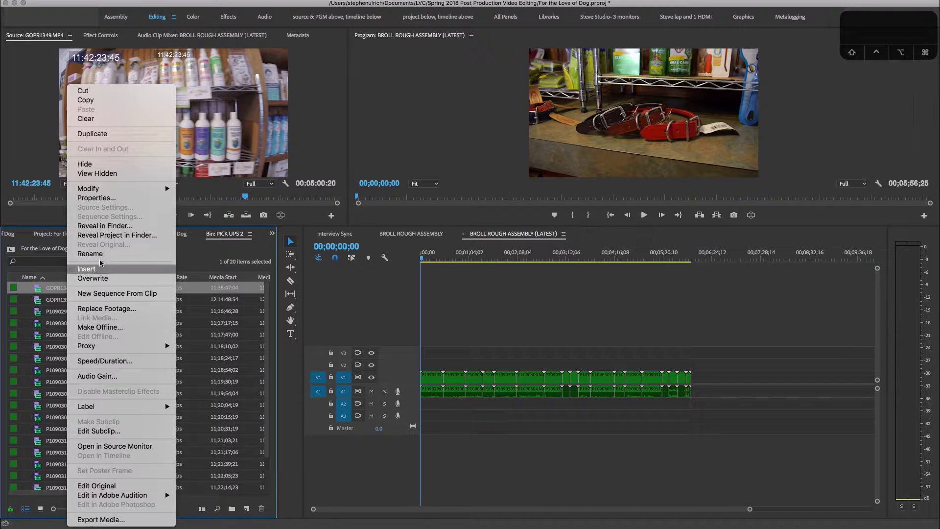
pyautogui.click(90, 199)
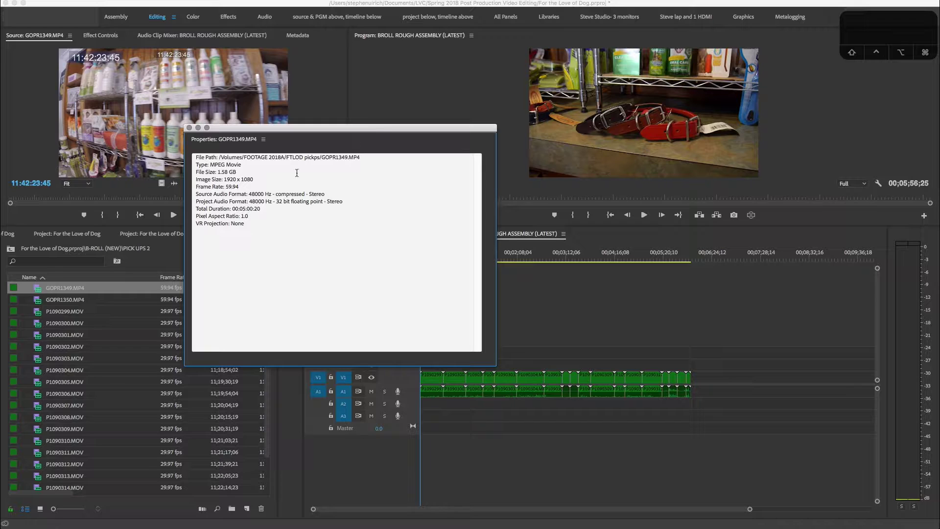
pyautogui.click(189, 128)
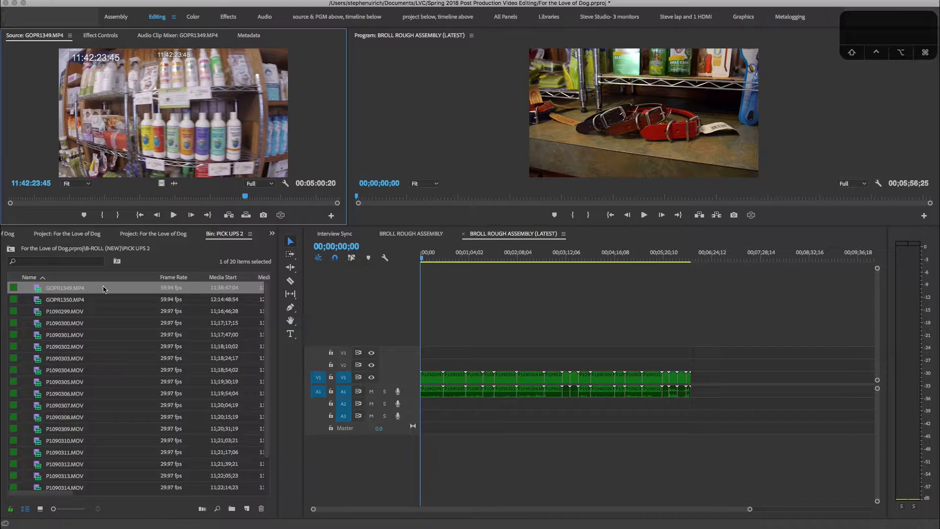
# Step: Add GOPR1349.MP4 and GOPR1350.MP4 to V1 and A1 after the MOV clips and preview the frame at 00;06;31;19
pyautogui.click(76, 299)
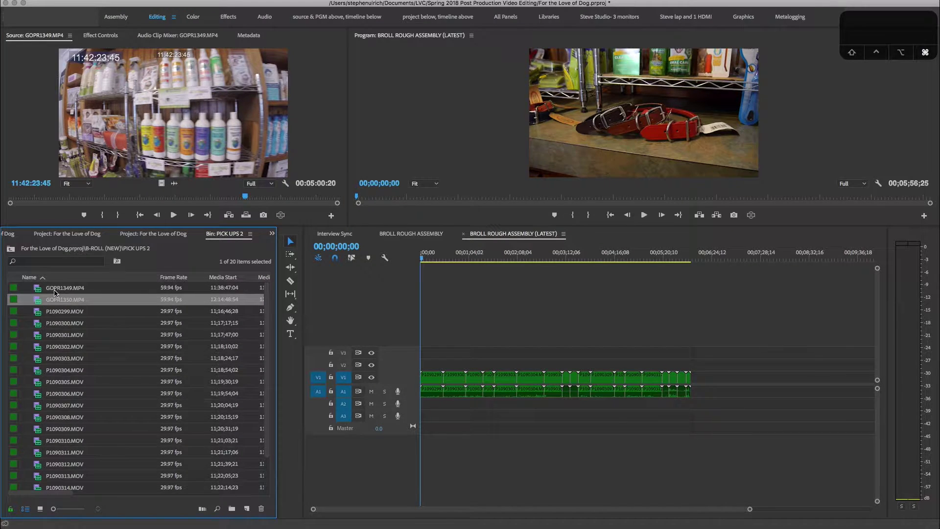
pyautogui.keyDown('shift'); pyautogui.click(39, 291); pyautogui.keyUp('shift')
pyautogui.moveTo(38, 290); pyautogui.dragTo(827, 380)
pyautogui.click(717, 254)
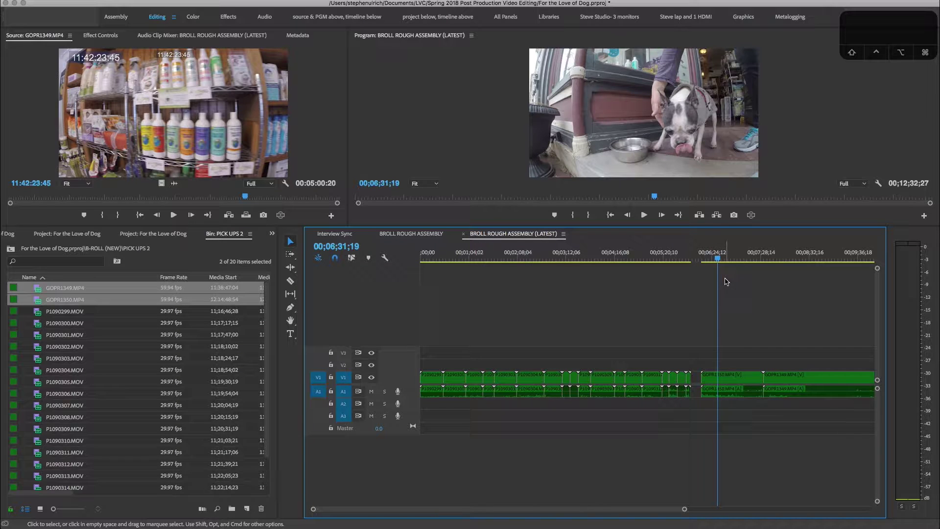
# Step: Play the sequence from its beginning and enlarge the source and program monitors by making the lower panels shorter
pyautogui.click(429, 258)
pyautogui.moveTo(429, 258); pyautogui.dragTo(407, 257)
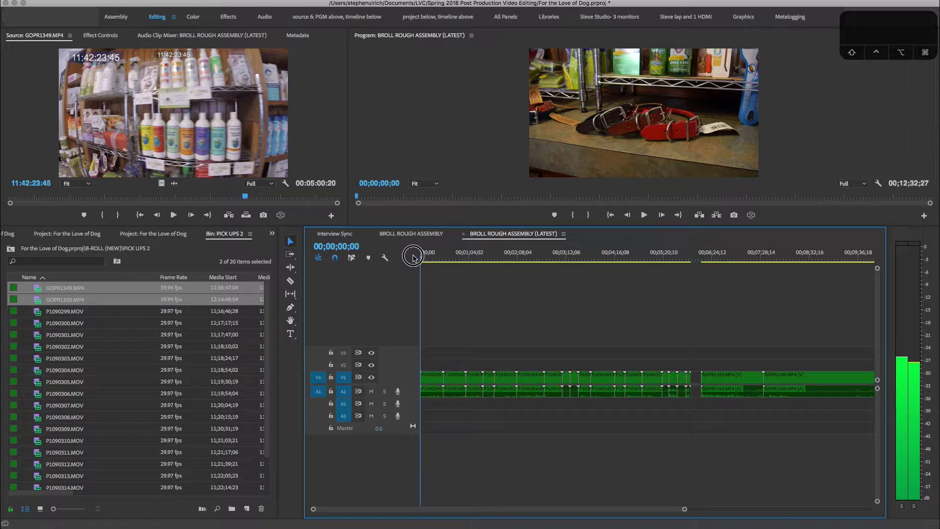
pyautogui.press('space')
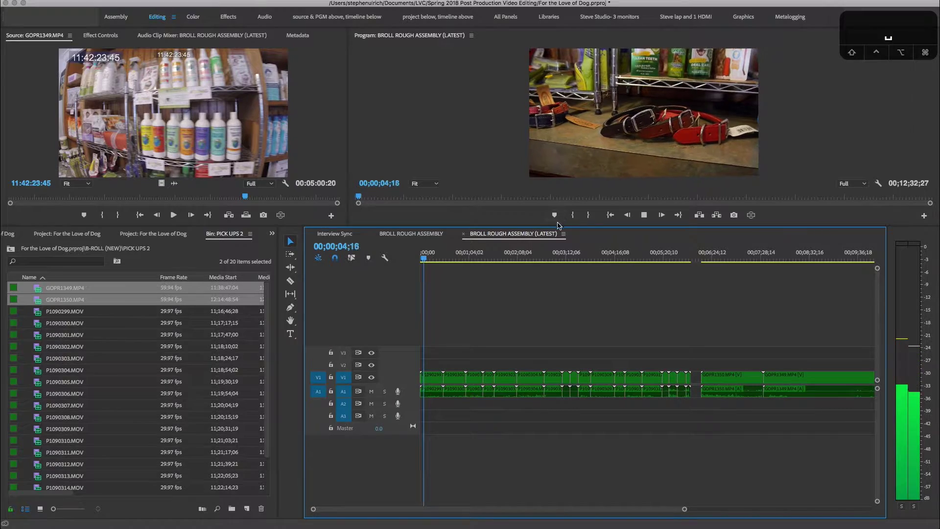
pyautogui.moveTo(558, 226); pyautogui.dragTo(559, 290)
pyautogui.moveTo(559, 311); pyautogui.dragTo(559, 328)
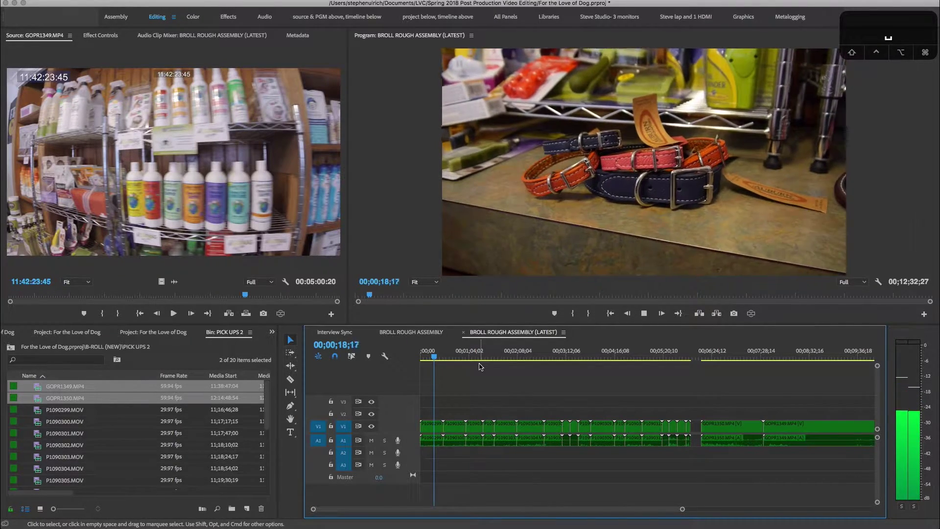
# Step: Stop playback, mute track A1 and replay the sequence from its beginning
pyautogui.press('space')
pyautogui.click(372, 443)
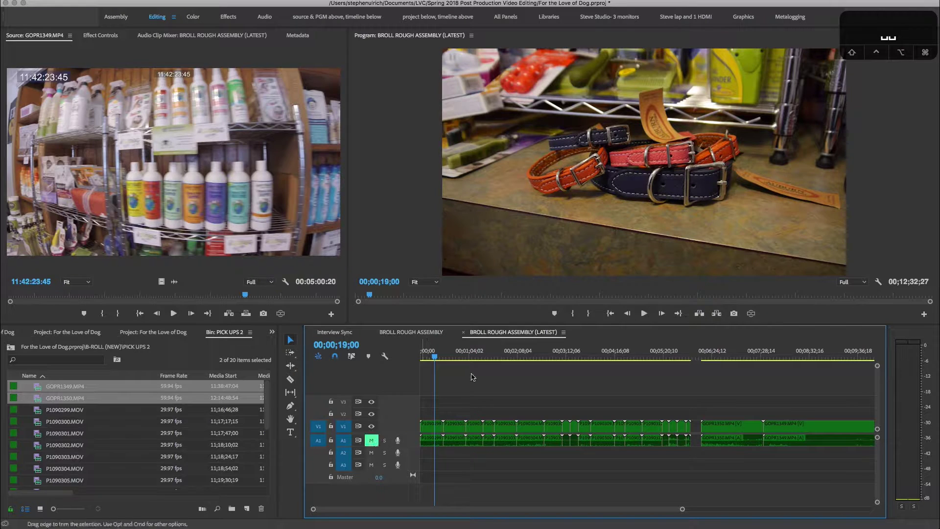
pyautogui.moveTo(435, 355); pyautogui.dragTo(405, 358)
pyautogui.press('space')
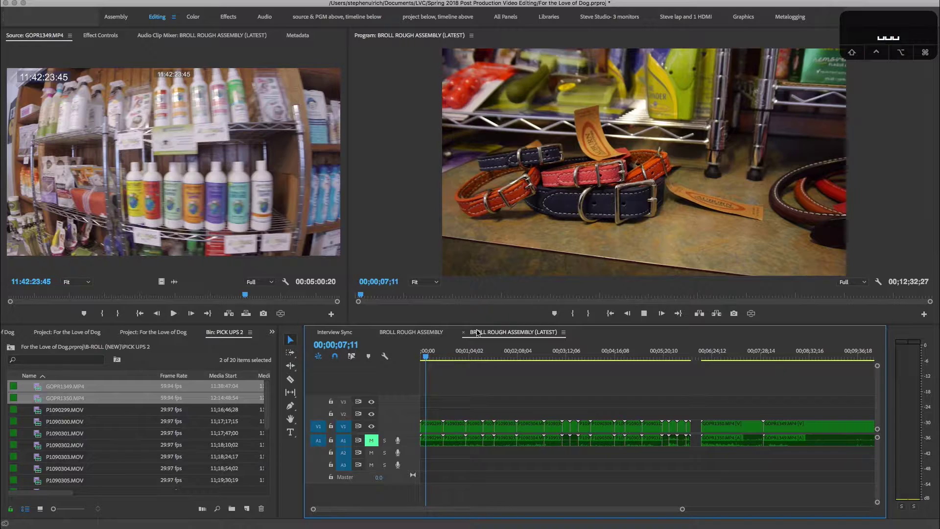
# Step: Play the first clip from its start and set a sequence In point at 00;00;03;06
pyautogui.press('space')
pyautogui.press('Up')
pyautogui.press('space')
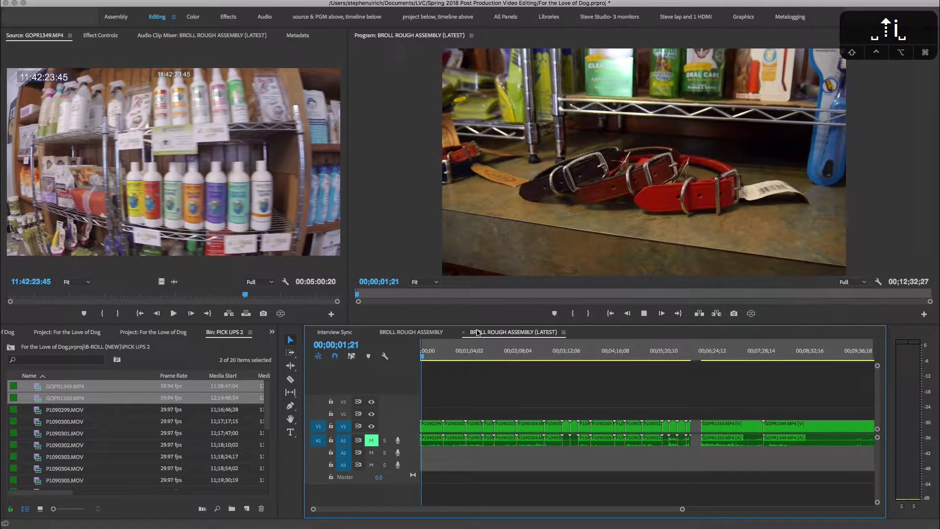
pyautogui.press('i')
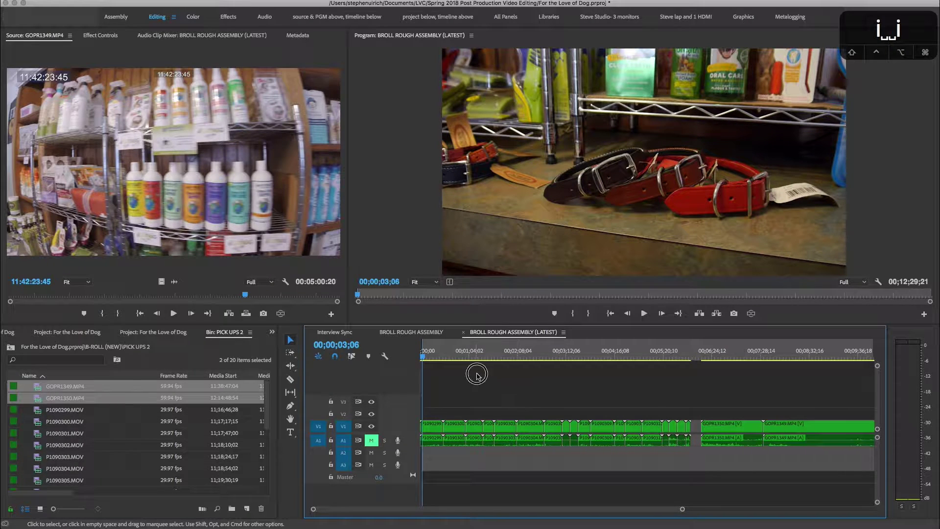
pyautogui.press('=')
pyautogui.press('=')
pyautogui.press('=')
pyautogui.press('=')
pyautogui.press('=')
pyautogui.press('=')
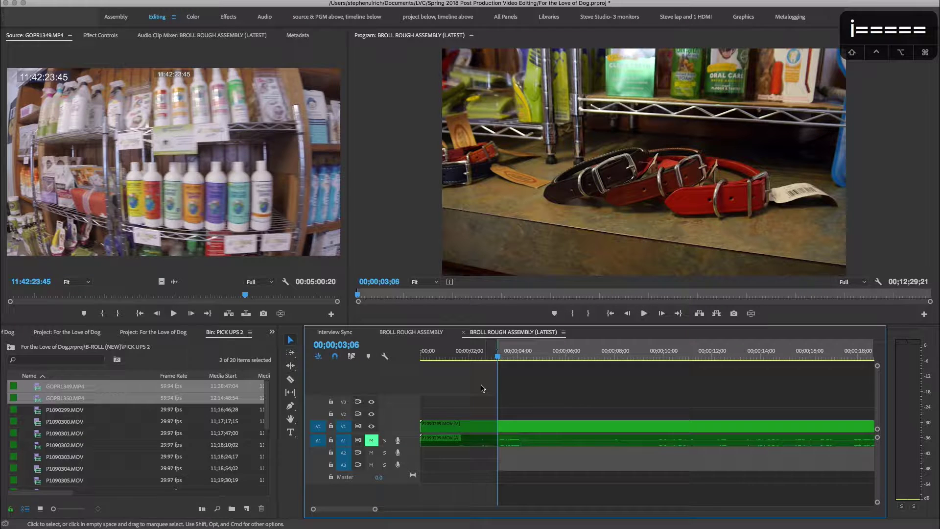
# Step: Delete all the audio clips from A1, keeping their video on V1, and unmute the track
pyautogui.press('-')
pyautogui.press('-')
pyautogui.press('-')
pyautogui.press('-')
pyautogui.press('-')
pyautogui.press('-')
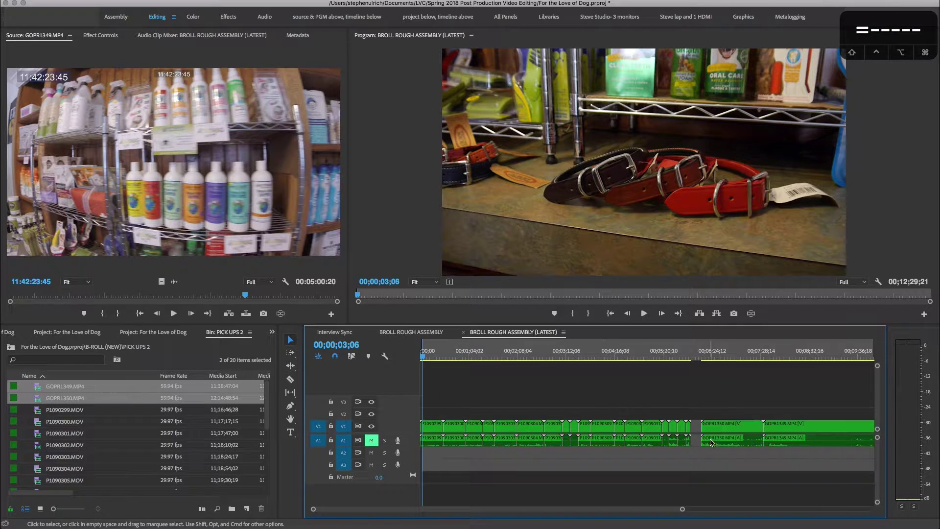
pyautogui.moveTo(726, 440); pyautogui.dragTo(408, 449)
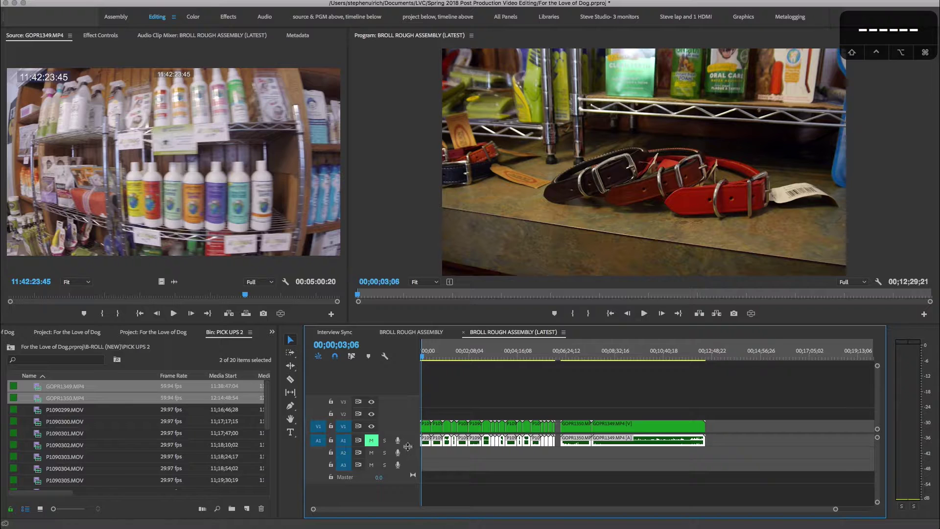
pyautogui.press('BackSpace')
pyautogui.click(371, 439)
# Step: Play on through the first clip and set the sequence In point at 00;00;04;28
pyautogui.press('=')
pyautogui.press('=')
pyautogui.press('=')
pyautogui.press('=')
pyautogui.press('=')
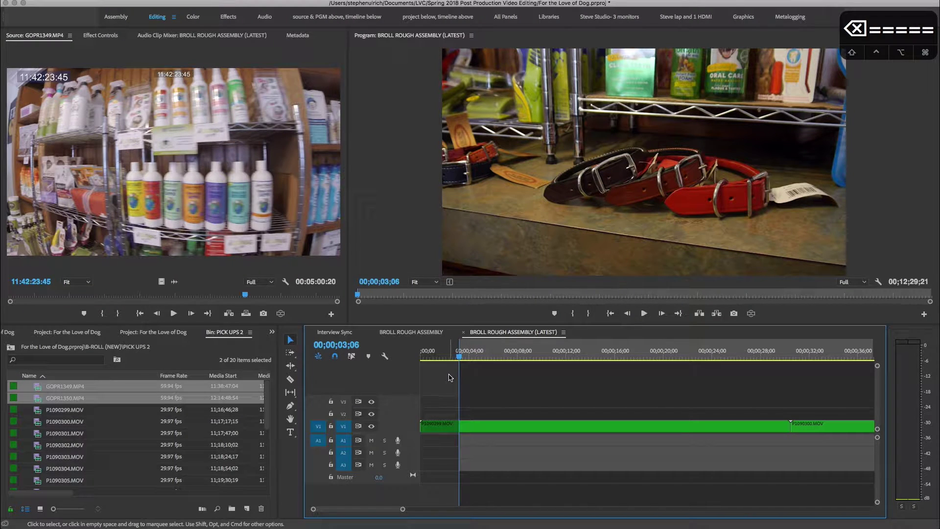
pyautogui.press('l')
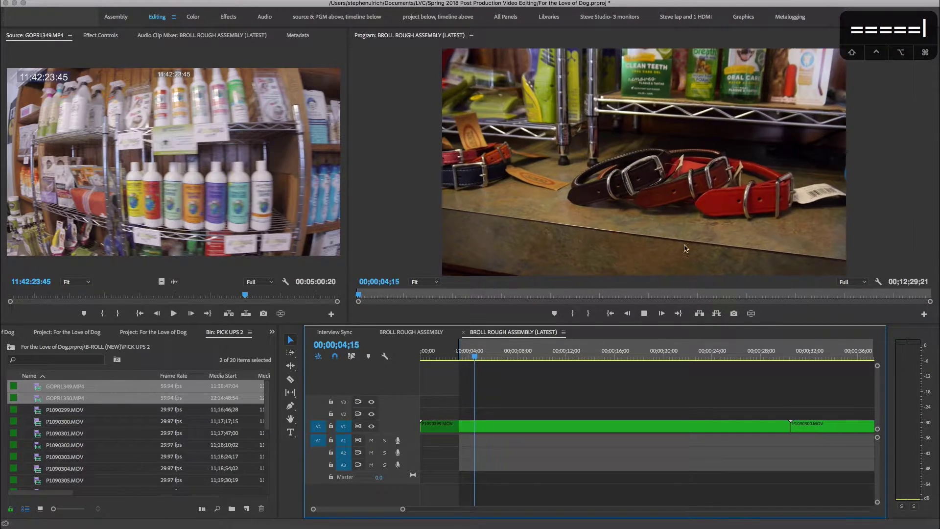
pyautogui.press('j')
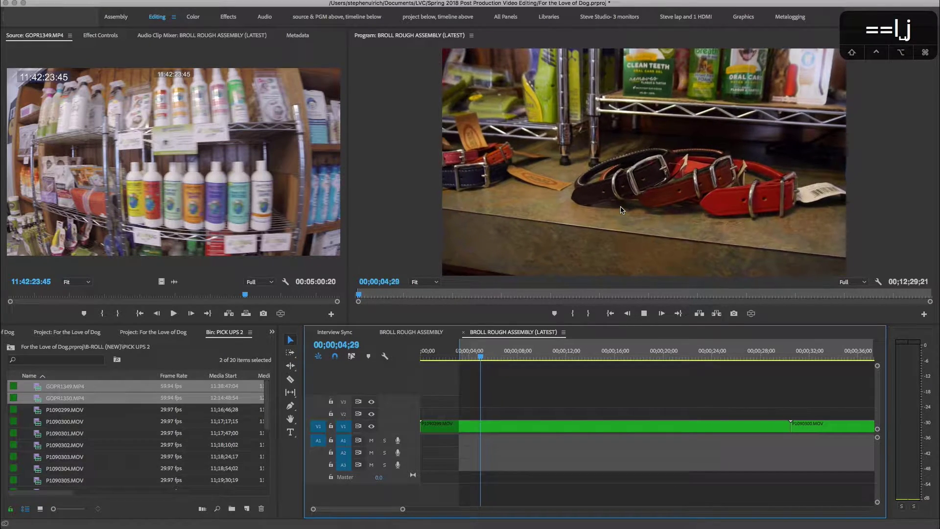
pyautogui.press('i')
# Step: Play through to the stacked collars, shuttle back and set the Out point at 00;00;08;05
pyautogui.press('l')
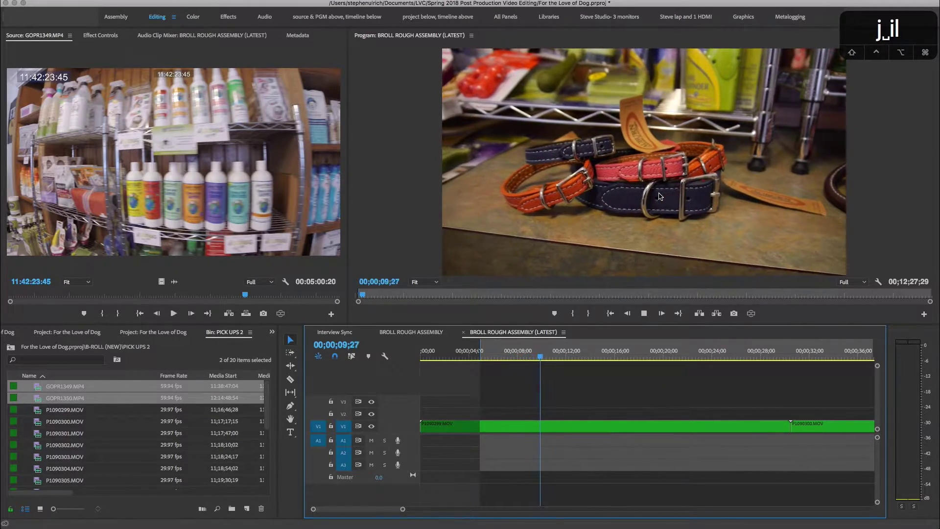
pyautogui.press('j')
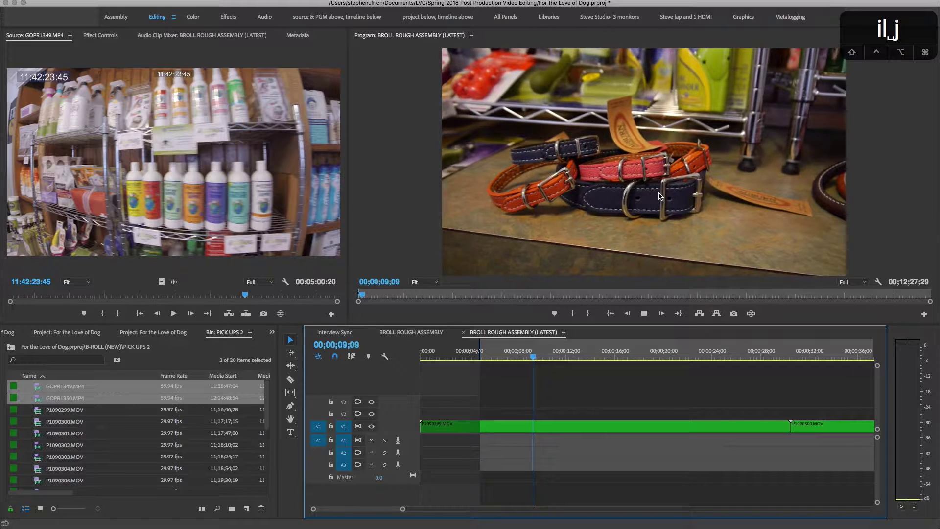
pyautogui.press('space')
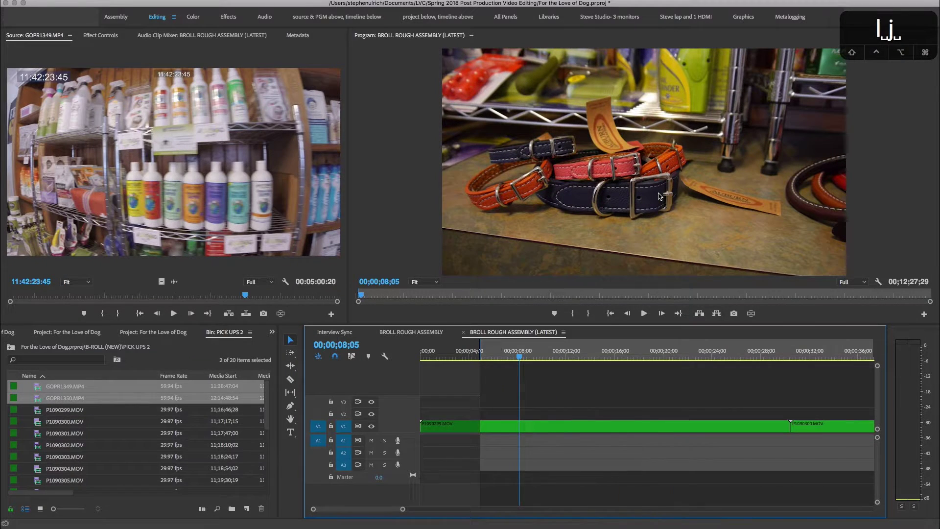
pyautogui.press('o')
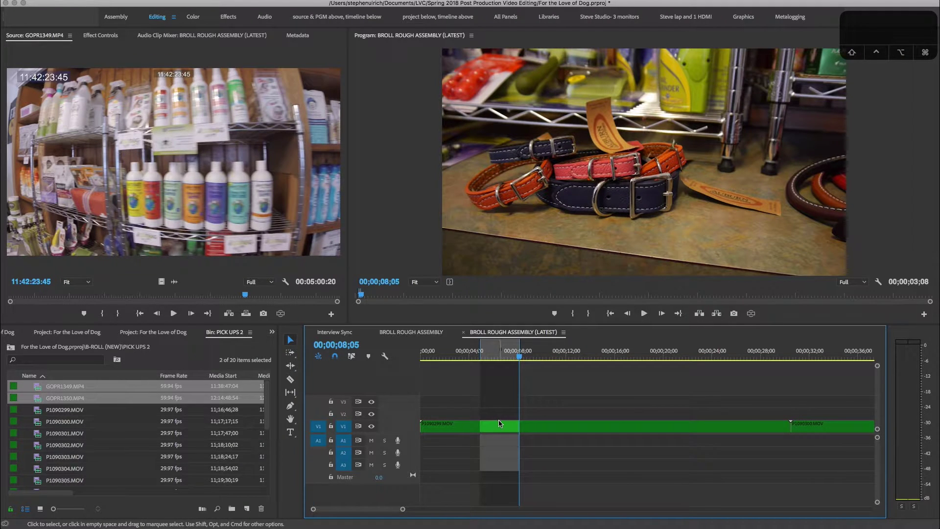
# Step: Extract the section between the In and Out points from the first clip, and undo the extraction
pyautogui.press("'")
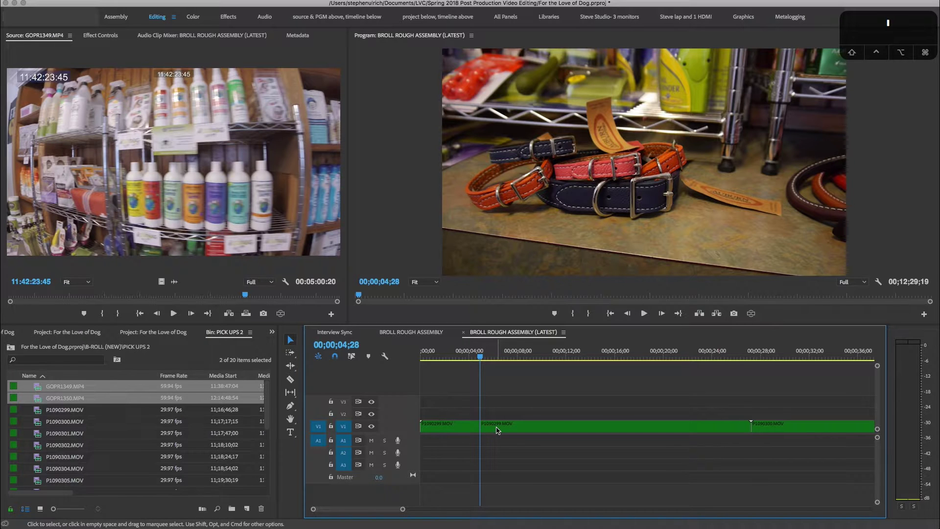
pyautogui.press('super+s')
pyautogui.press('super+z')
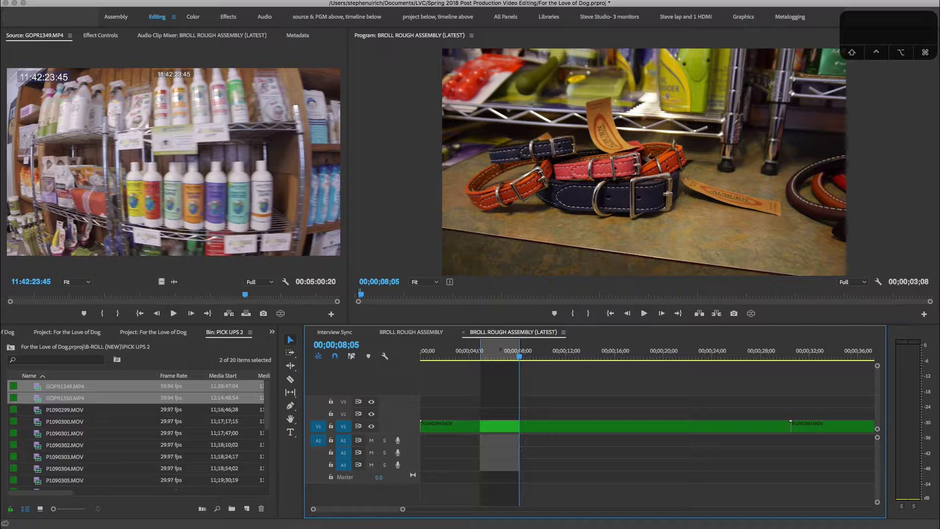
# Step: Open the keyboard shortcut settings and look up the command assigned to Shift+Forward Delete
pyautogui.press('super+alt+k')
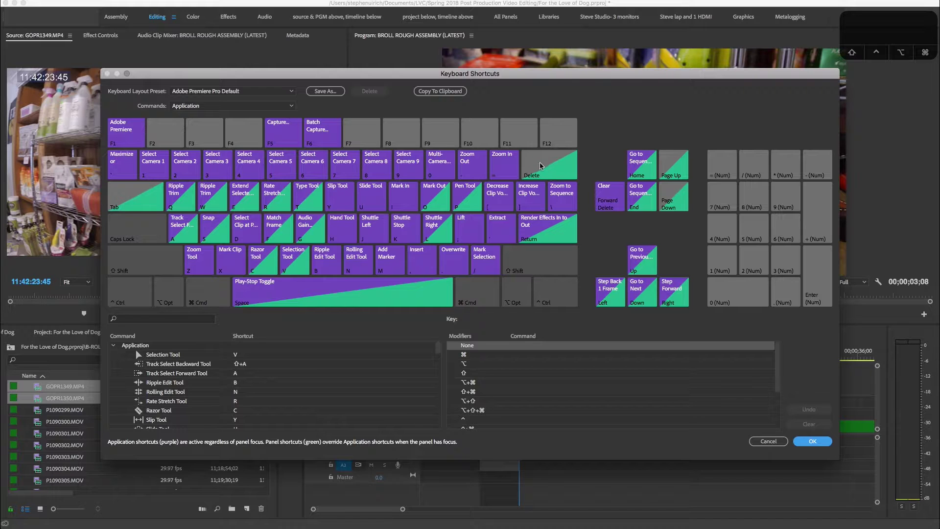
pyautogui.click(552, 268)
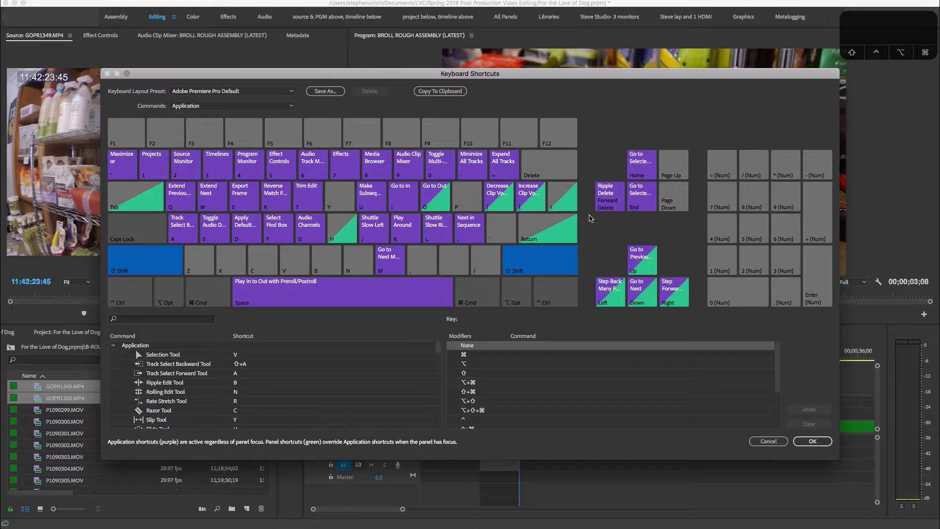
pyautogui.click(540, 263)
pyautogui.click(544, 264)
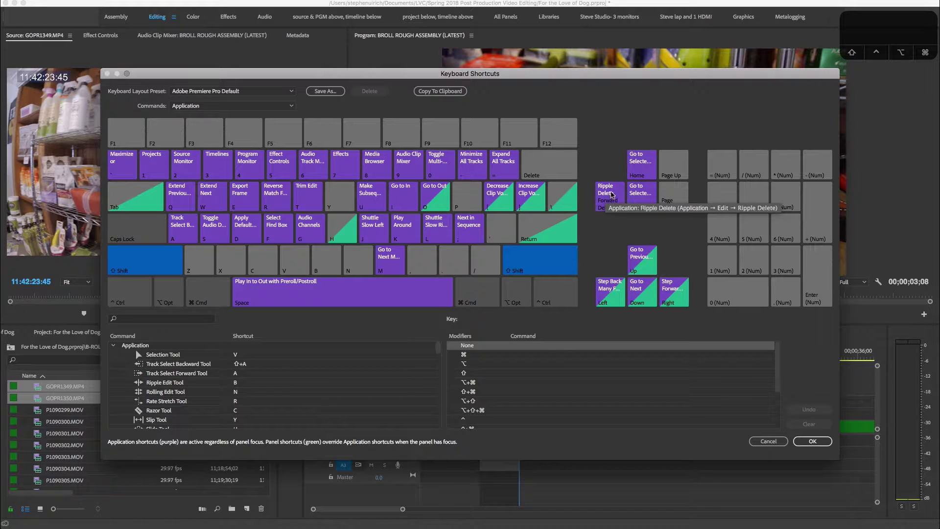
pyautogui.click(610, 194)
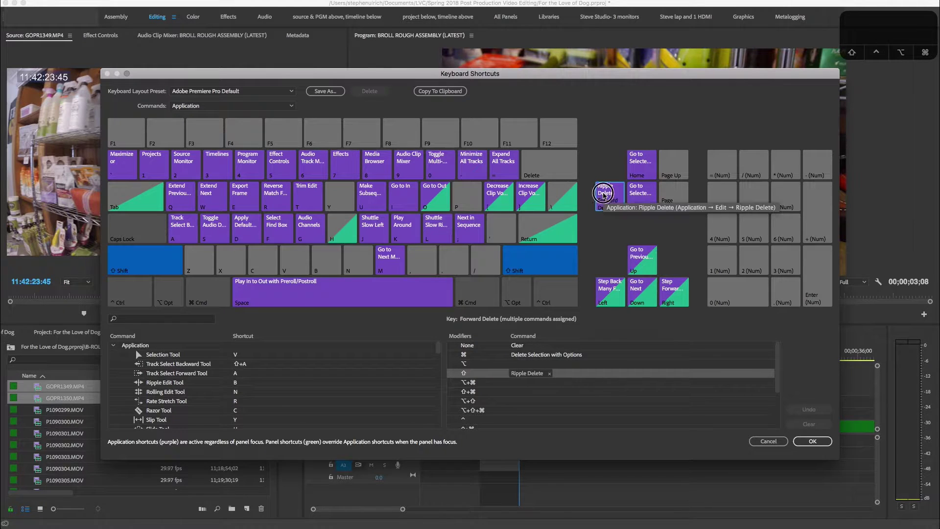
# Step: Search the shortcut commands for "ripple" and assign Shift+Delete to Ripple Delete as an additional shortcut
pyautogui.click(145, 320)
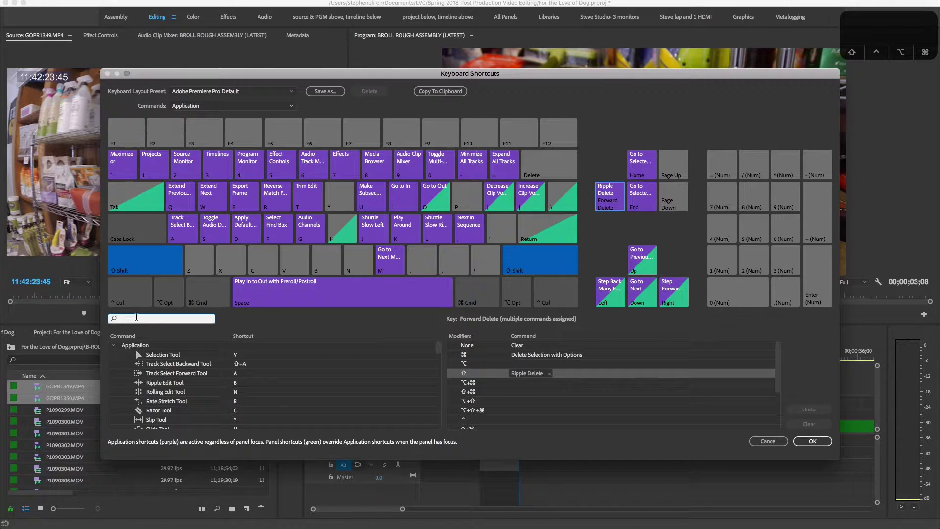
pyautogui.write('ripple')
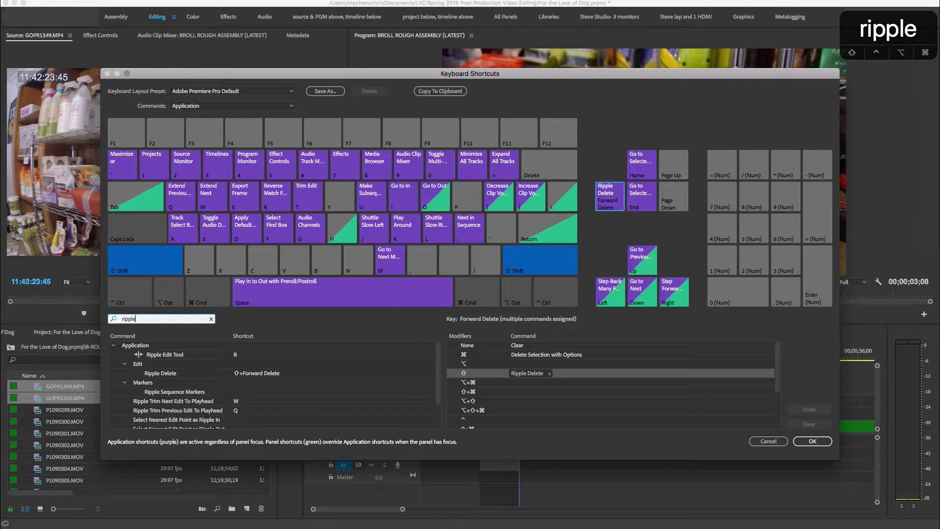
pyautogui.click(158, 374)
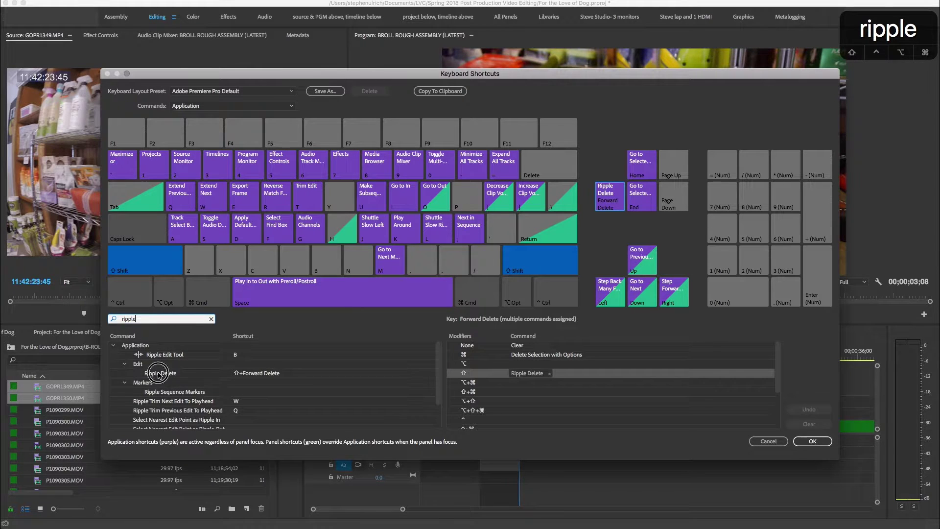
pyautogui.click(261, 375)
pyautogui.click(198, 373)
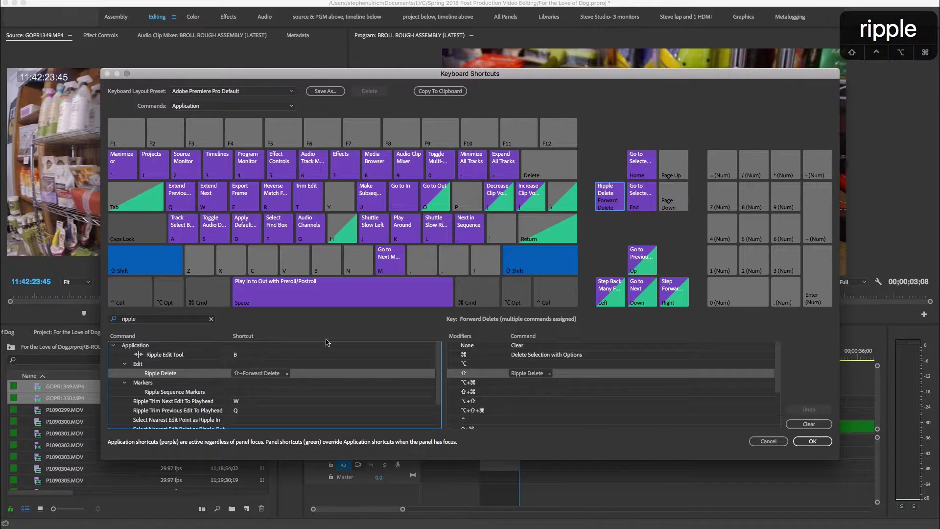
pyautogui.click(247, 374)
pyautogui.moveTo(308, 360); pyautogui.dragTo(548, 167)
pyautogui.moveTo(549, 168); pyautogui.dragTo(550, 169)
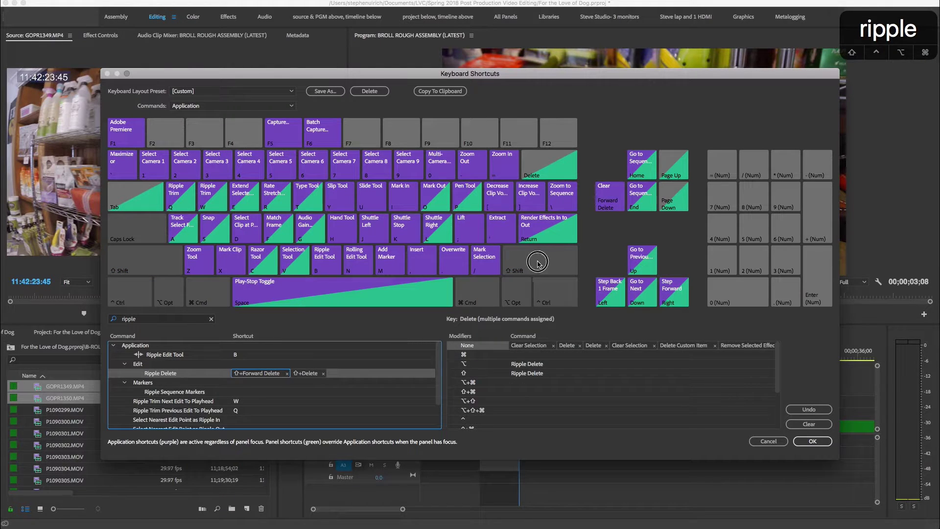
pyautogui.press('shift')
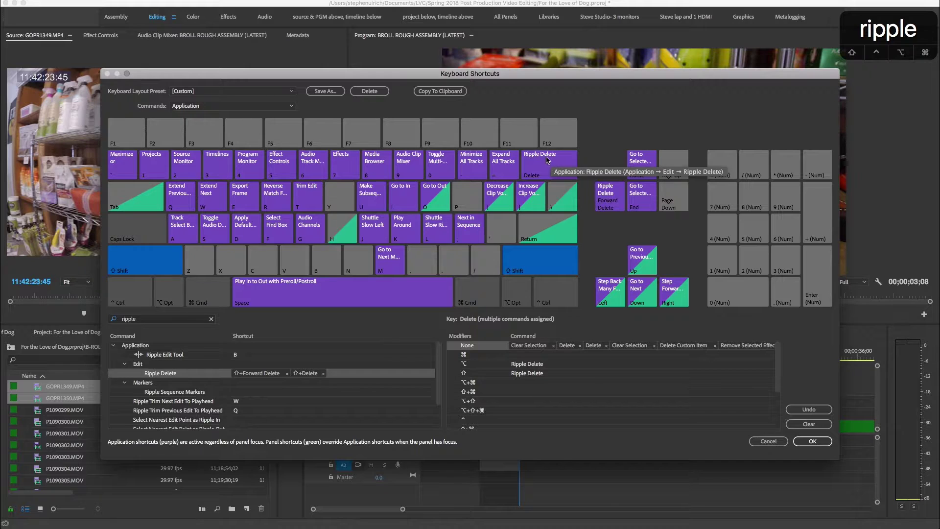
pyautogui.click(810, 443)
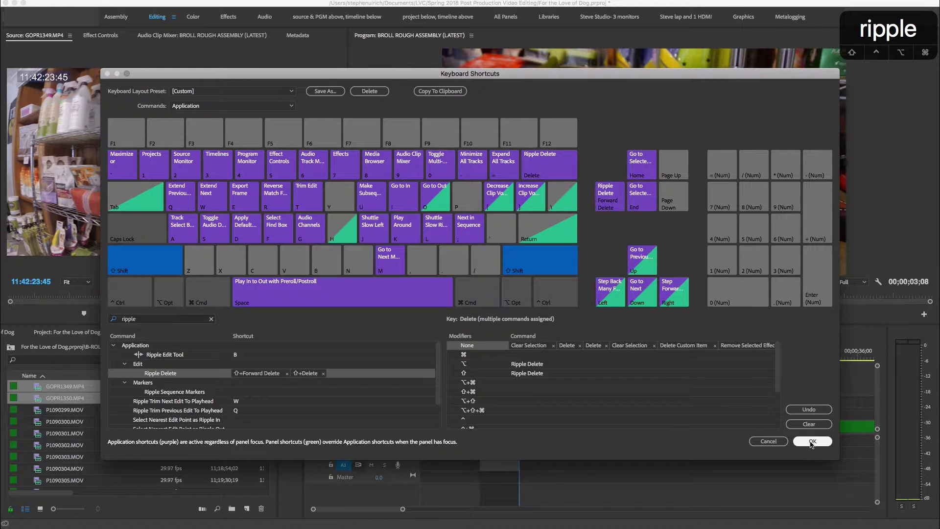
# Step: Save the customized keyboard layout as a preset named "My new layout" and apply the shortcut settings
pyautogui.click(217, 94)
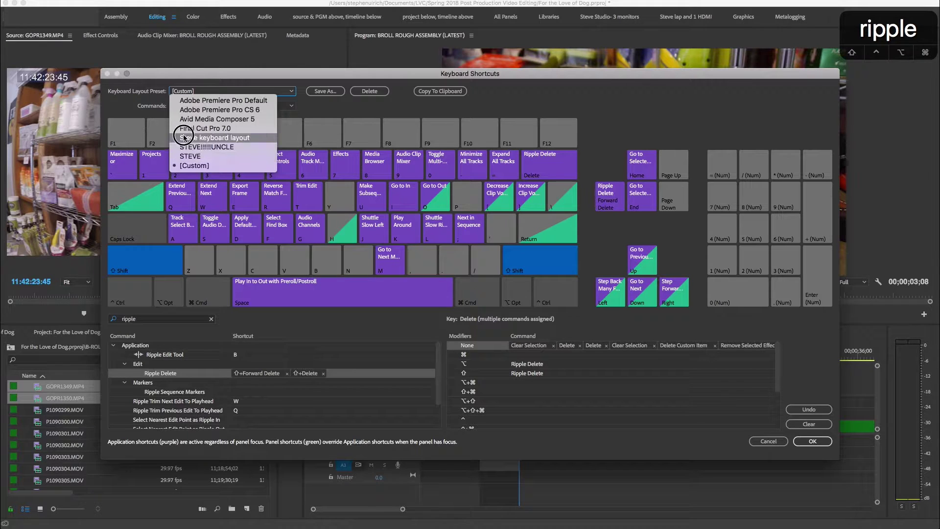
pyautogui.click(132, 114)
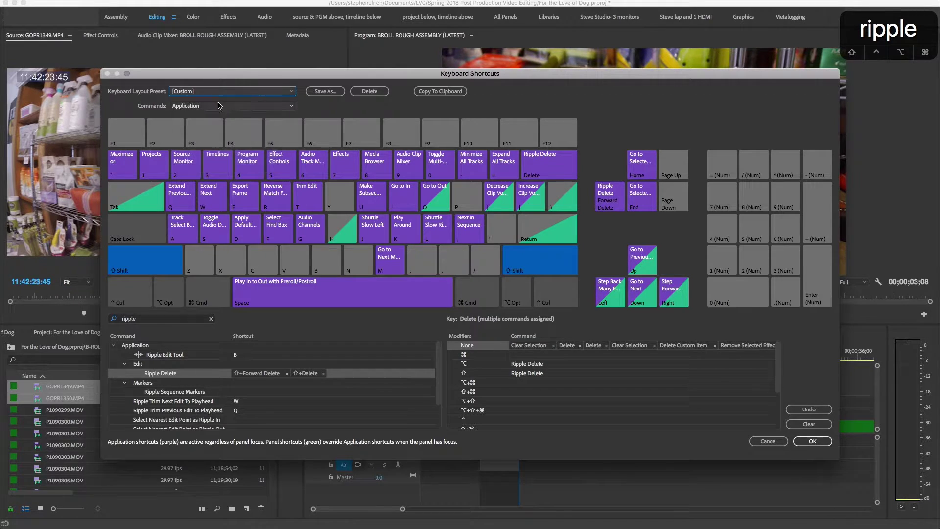
pyautogui.click(323, 94)
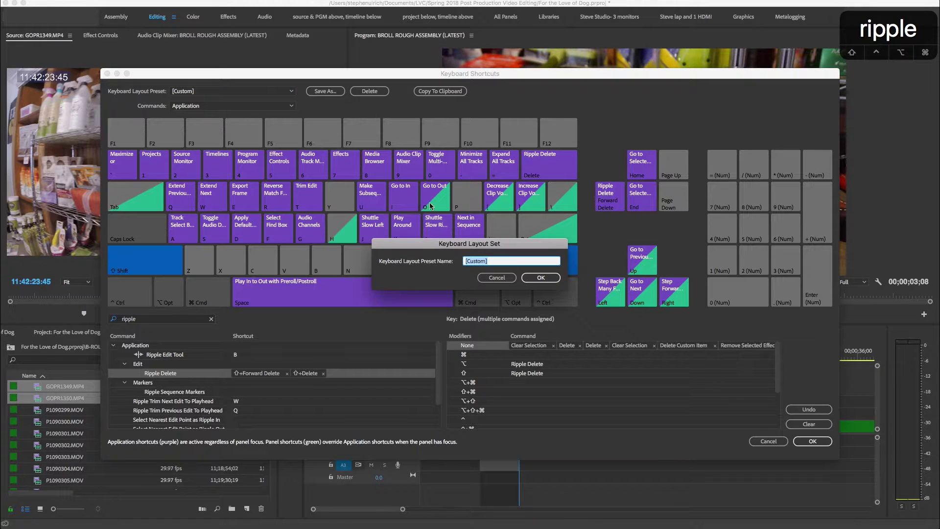
pyautogui.write('My new layout')
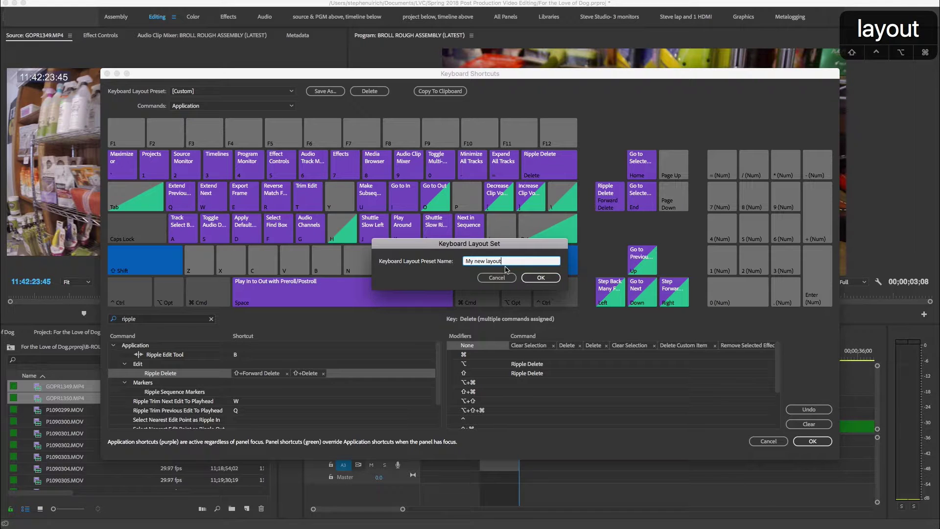
pyautogui.click(545, 278)
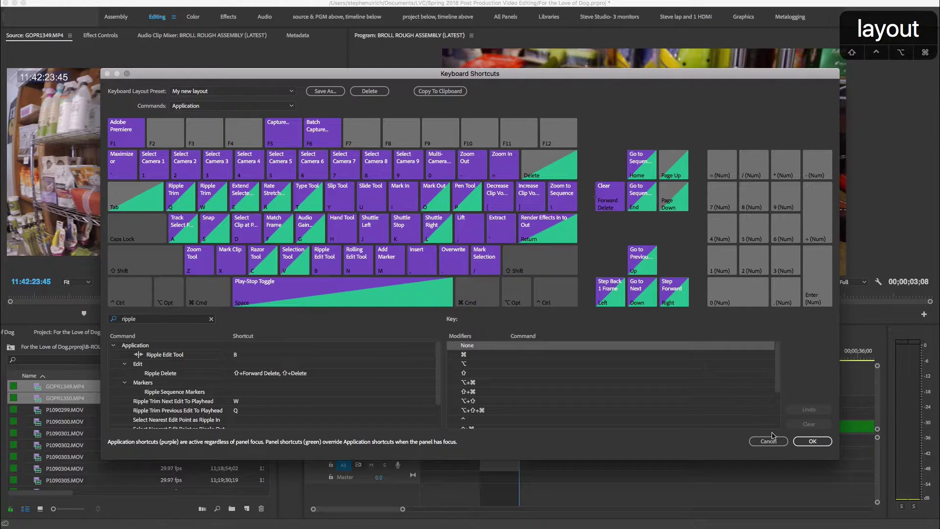
pyautogui.click(818, 445)
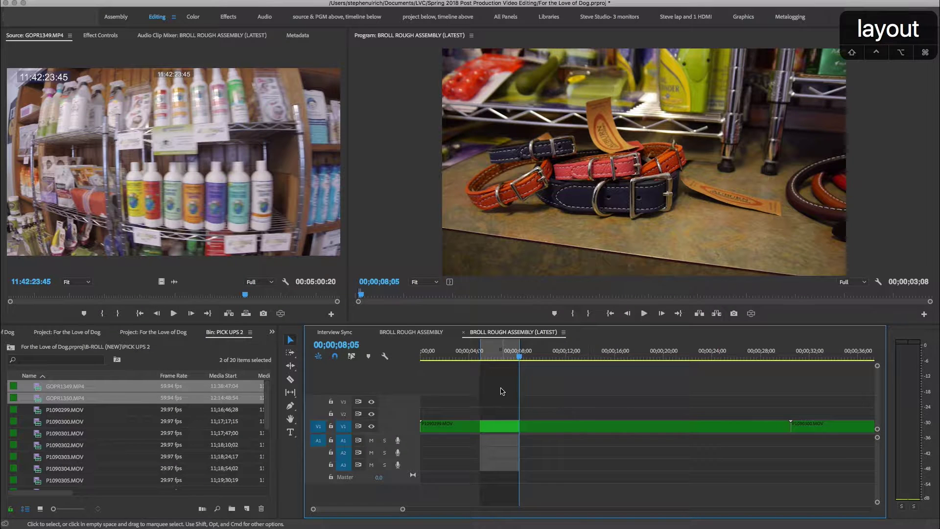
# Step: Try Extract and Lift on the section between the In and Out points of the first clip, undoing each edit
pyautogui.press("'")
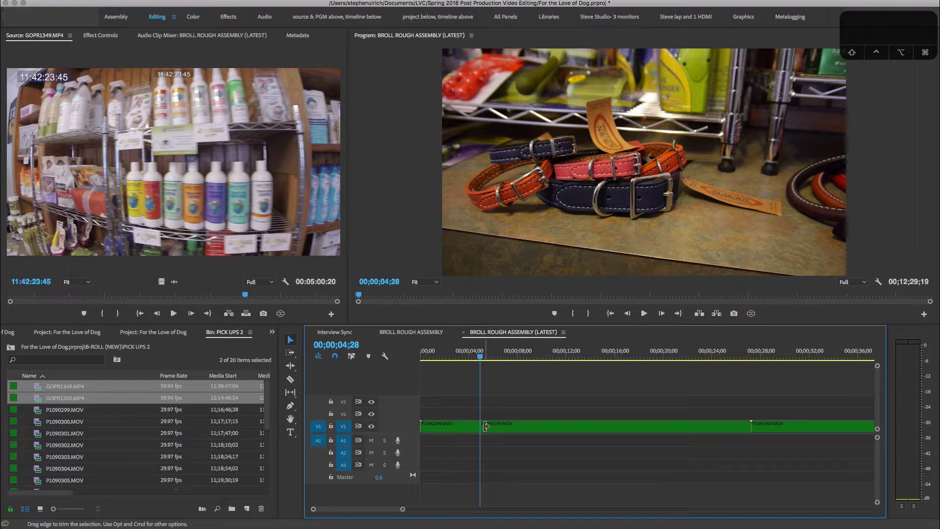
pyautogui.press('super+z')
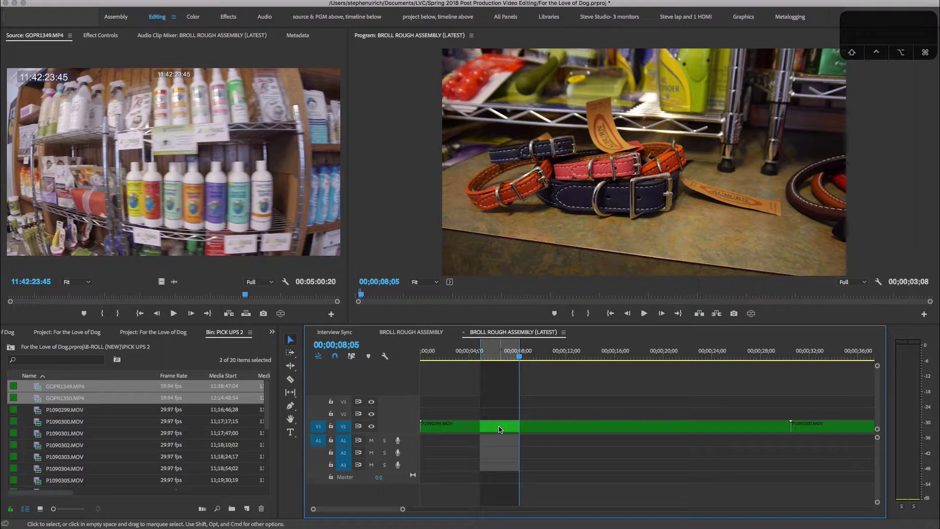
pyautogui.press(';')
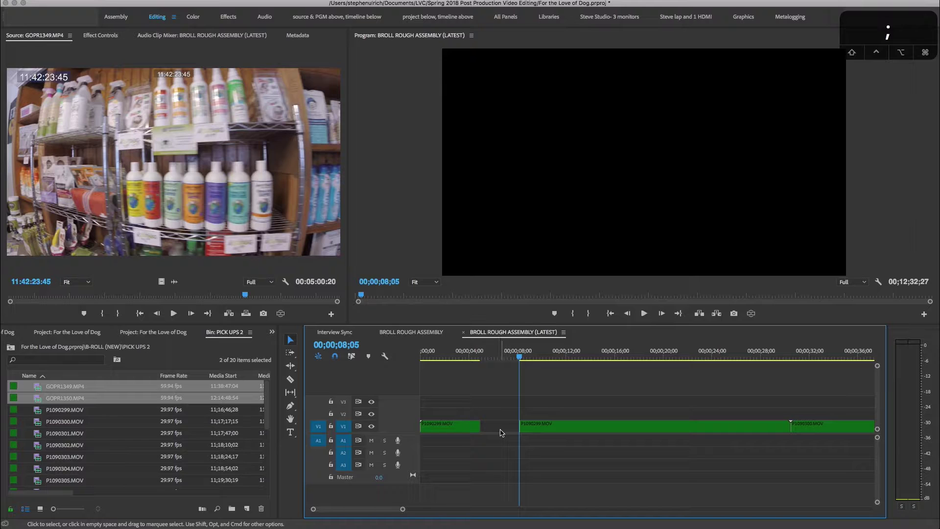
pyautogui.press('super+z')
pyautogui.press('BackSpace')
pyautogui.press('super+z')
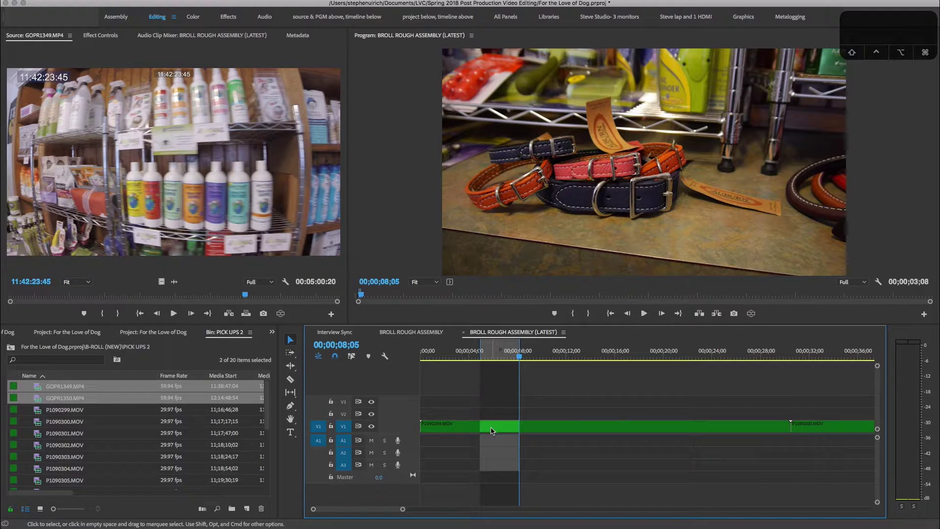
pyautogui.press("'")
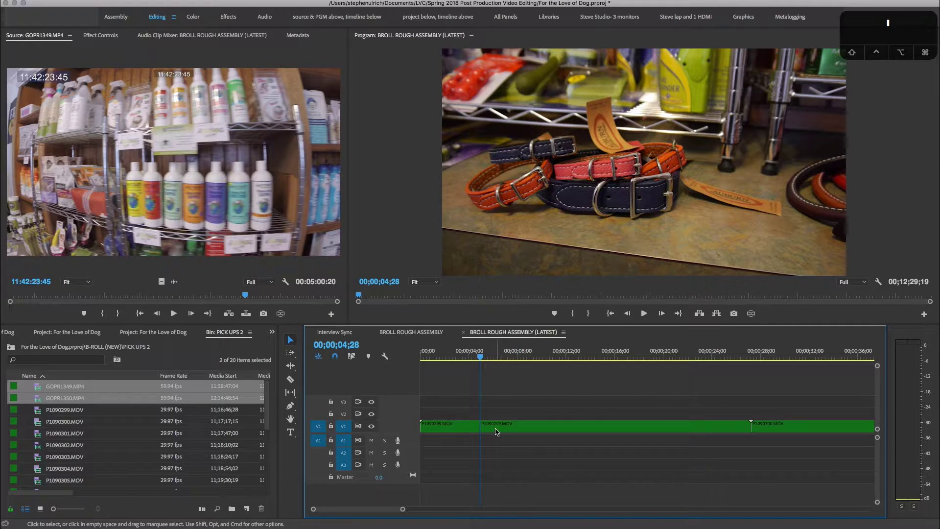
pyautogui.press('super+z')
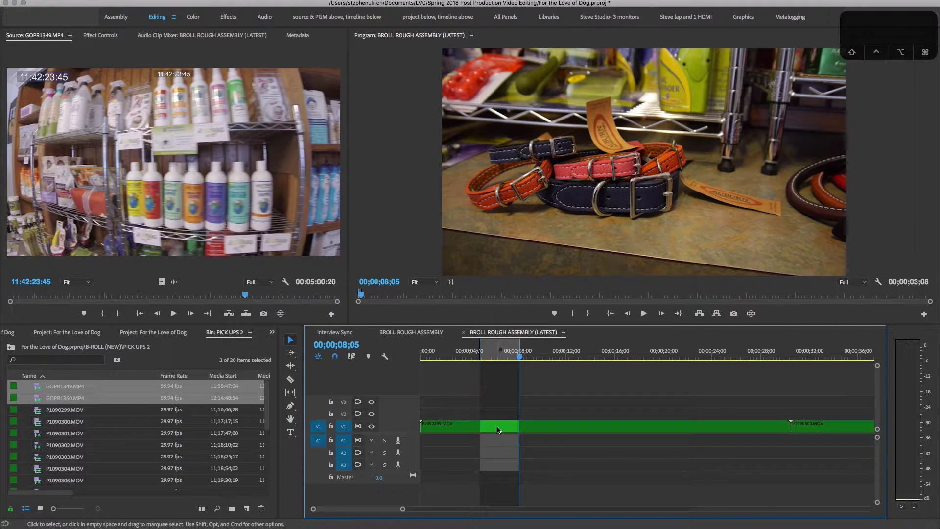
# Step: Extract the section between the In and Out points across the whole sequence, undo it and redo the extraction
pyautogui.press('-')
pyautogui.press('-')
pyautogui.press('-')
pyautogui.press('-')
pyautogui.press('-')
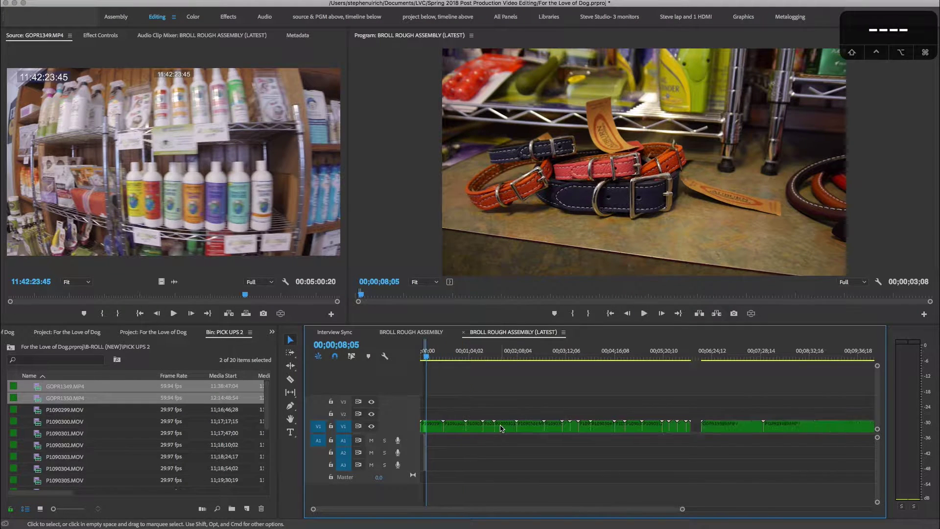
pyautogui.press('=')
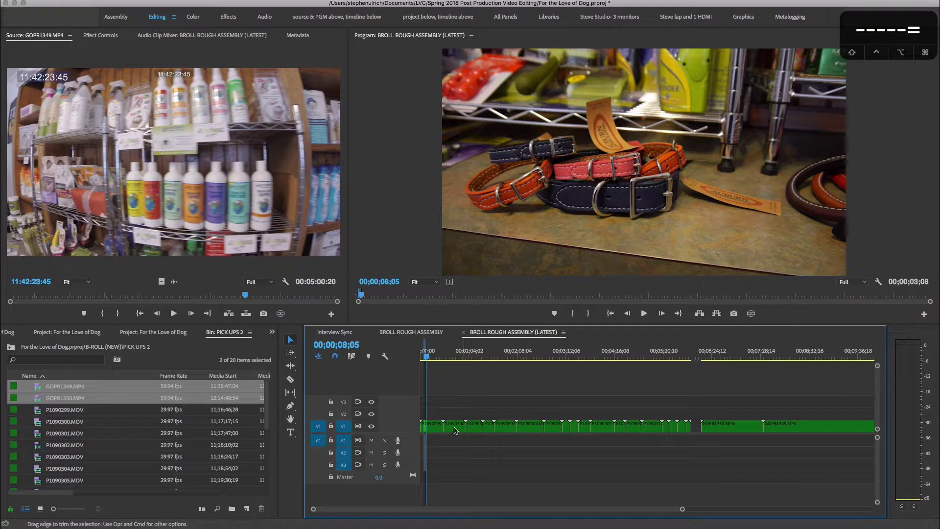
pyautogui.press("'")
pyautogui.press('super+z')
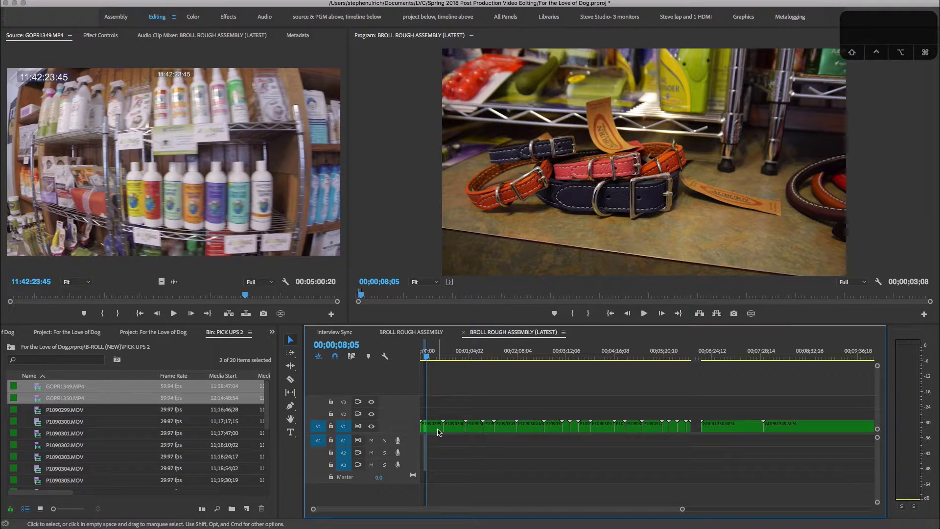
pyautogui.press('super+shift+z')
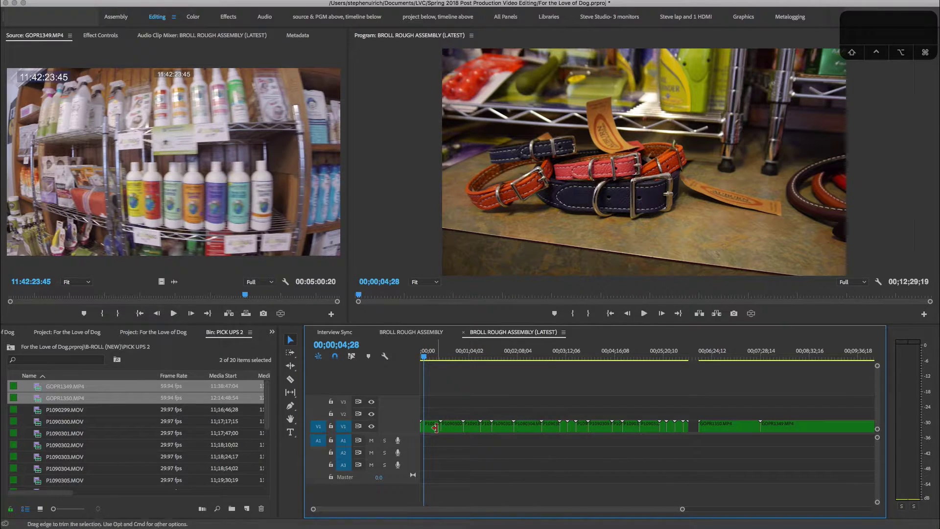
# Step: Move the playhead to 00;00;03;21, just before the new edit point in the first clip
pyautogui.press('=')
pyautogui.press('=')
pyautogui.press('=')
pyautogui.press('=')
pyautogui.press('=')
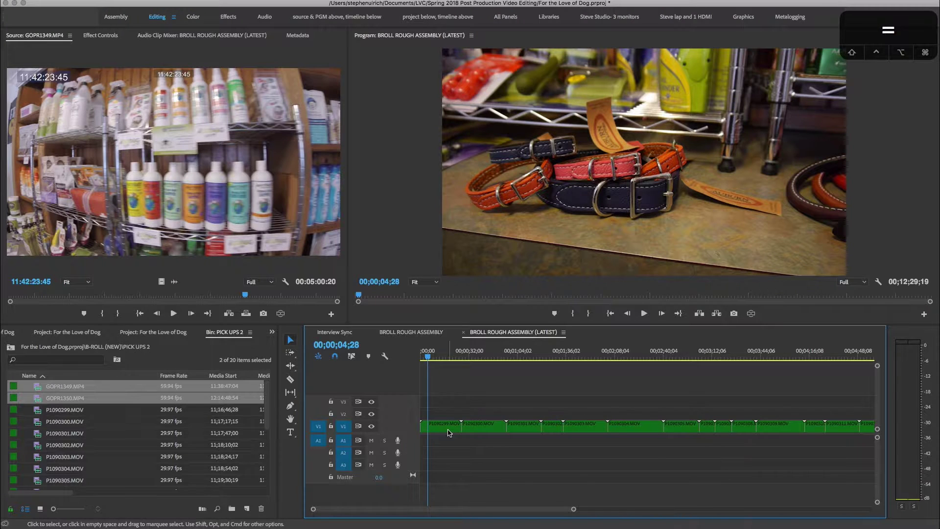
pyautogui.press('=')
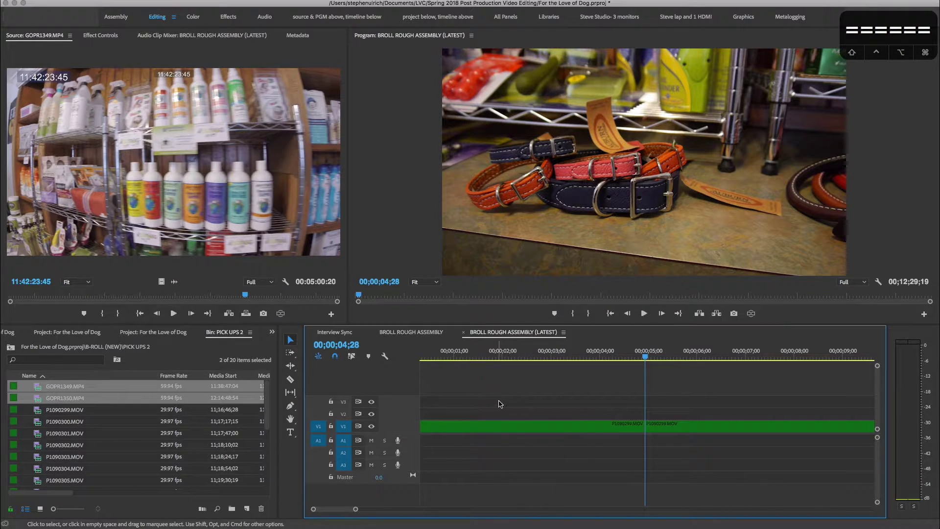
pyautogui.moveTo(580, 355); pyautogui.dragTo(587, 353)
# Step: Examine the clip layout on V1 at several timeline scales, from the first clips out to the whole sequence
pyautogui.press('-')
pyautogui.press('-')
pyautogui.press('-')
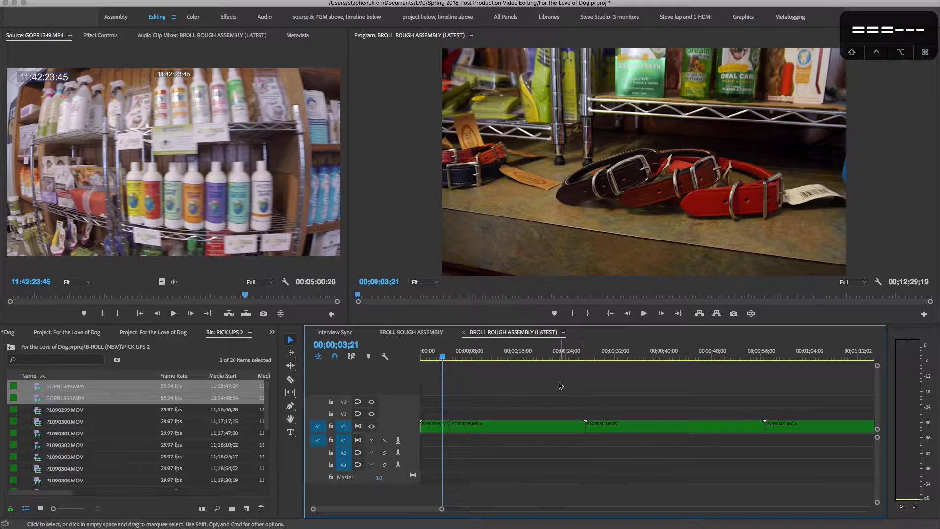
pyautogui.press('-')
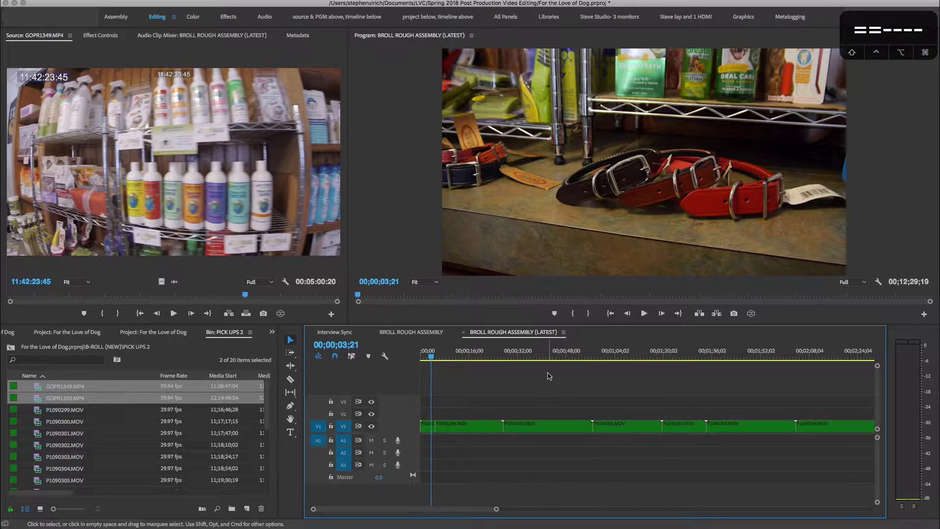
pyautogui.press('=')
pyautogui.press('=')
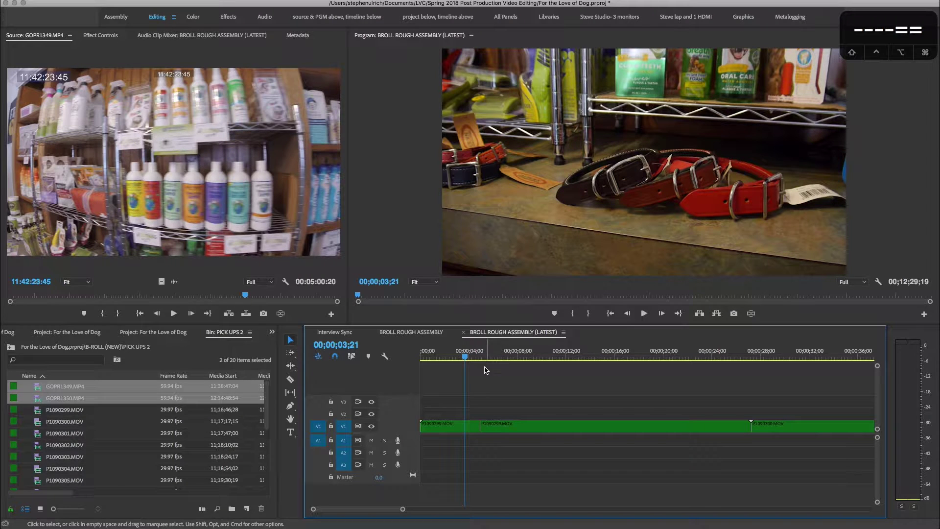
pyautogui.press('-')
pyautogui.press('-')
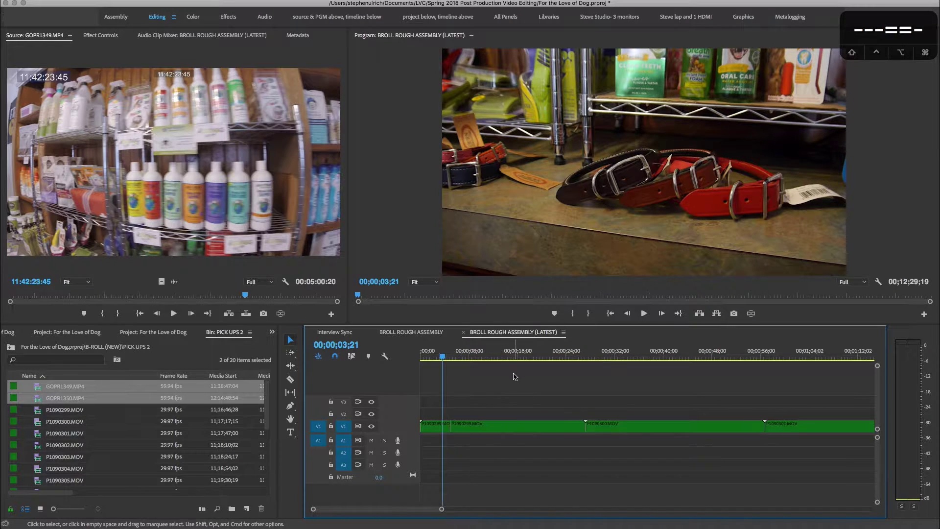
pyautogui.press('-')
pyautogui.press('-')
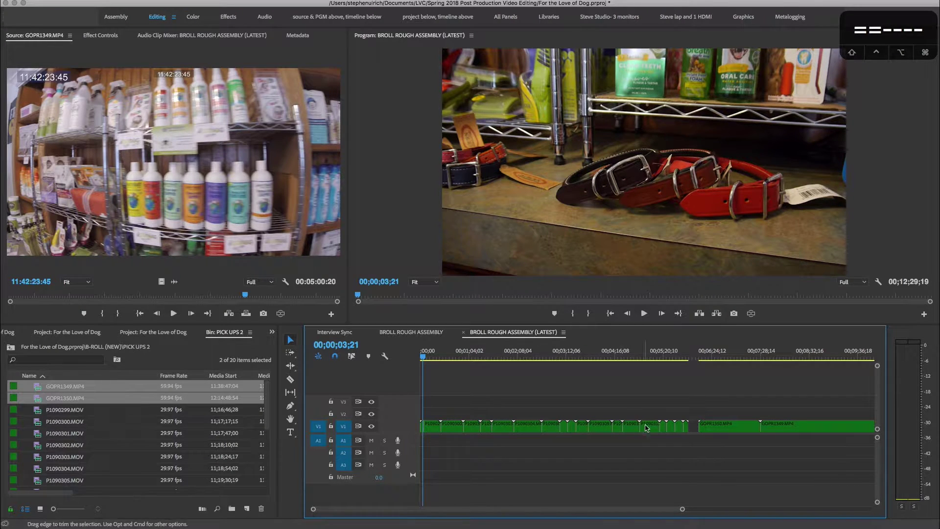
pyautogui.press('-')
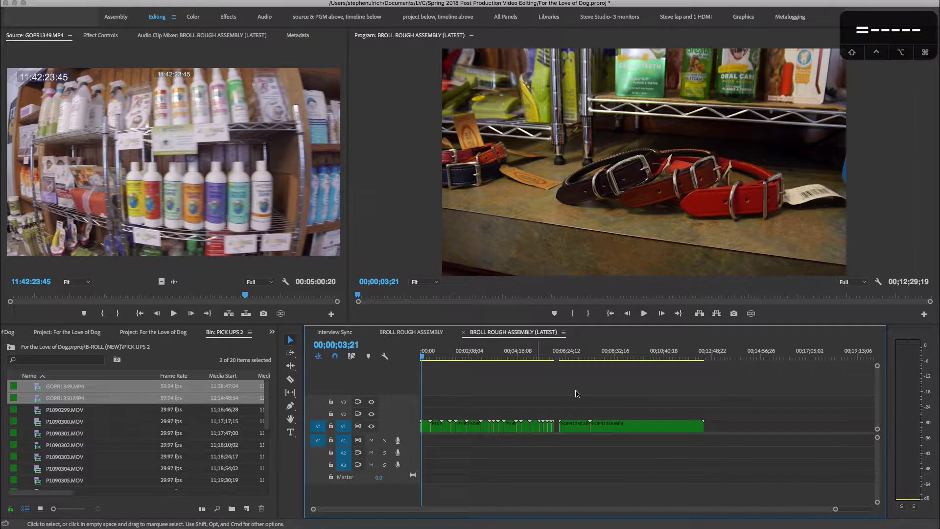
# Step: Undo the extraction and lift the section between the In and Out points out of the first clip, leaving a gap
pyautogui.press('=')
pyautogui.press('=')
pyautogui.press('=')
pyautogui.press('=')
pyautogui.press('=')
pyautogui.press('=')
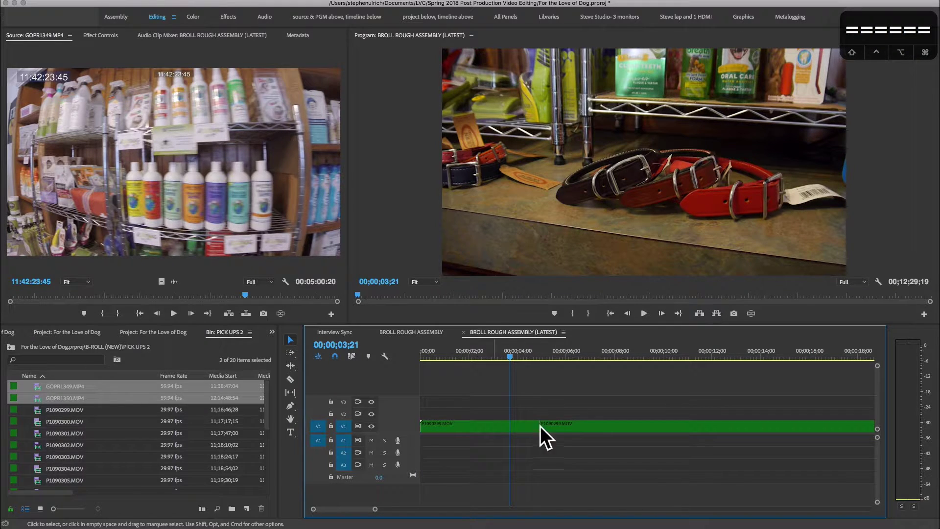
pyautogui.press('super+z')
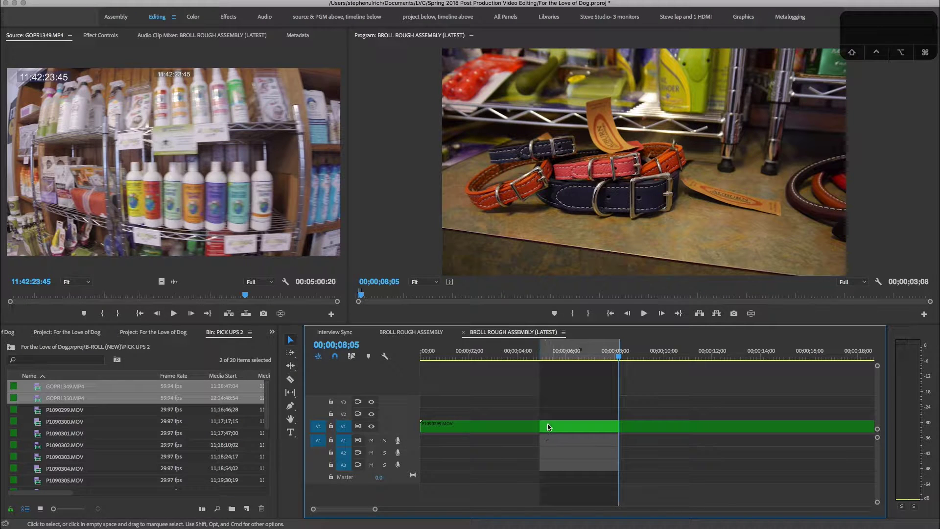
pyautogui.press('BackSpace')
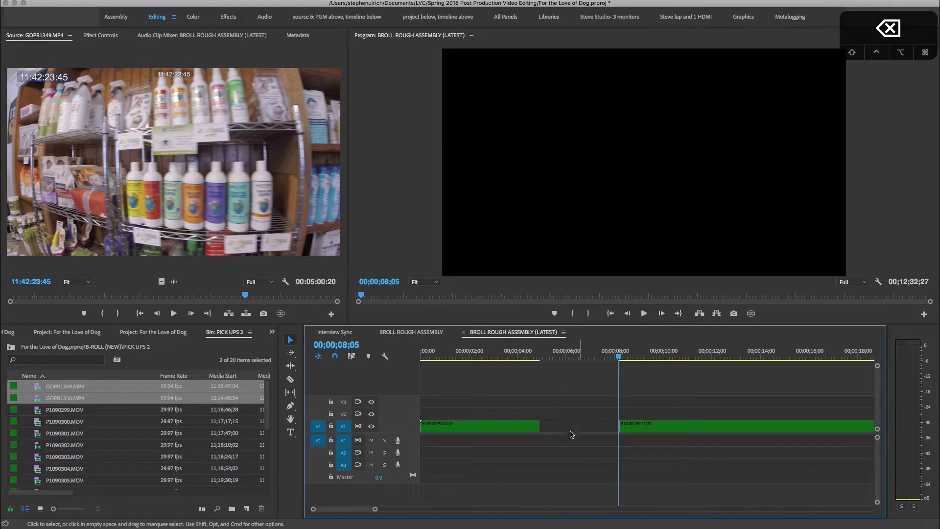
# Step: Review the B-roll by stepping forward and back through the sequence's edit points, ending at the start of the gap
pyautogui.moveTo(571, 356); pyautogui.dragTo(643, 357)
pyautogui.press('-')
pyautogui.press('-')
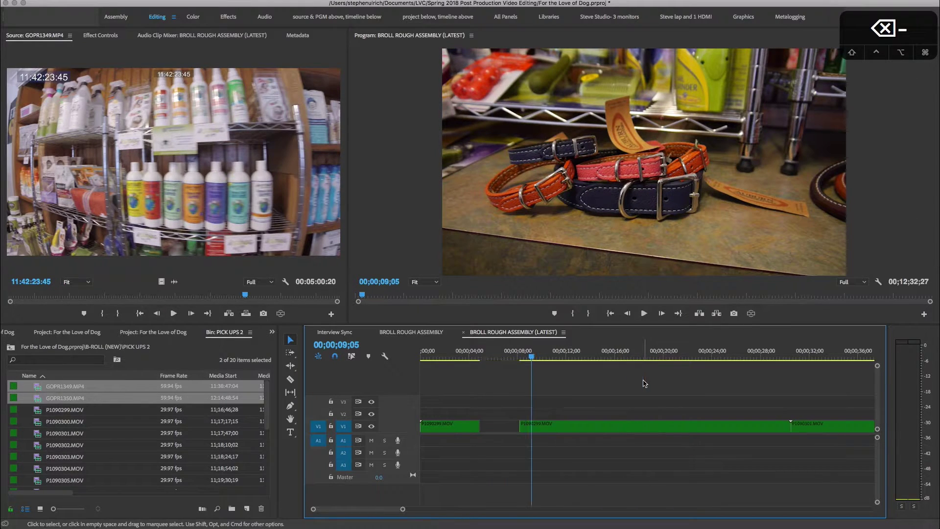
pyautogui.click(486, 358)
pyautogui.moveTo(486, 357)
pyautogui.mouseDown()
pyautogui.moveTo(495, 357)
pyautogui.moveTo(474, 357)
pyautogui.mouseUp()
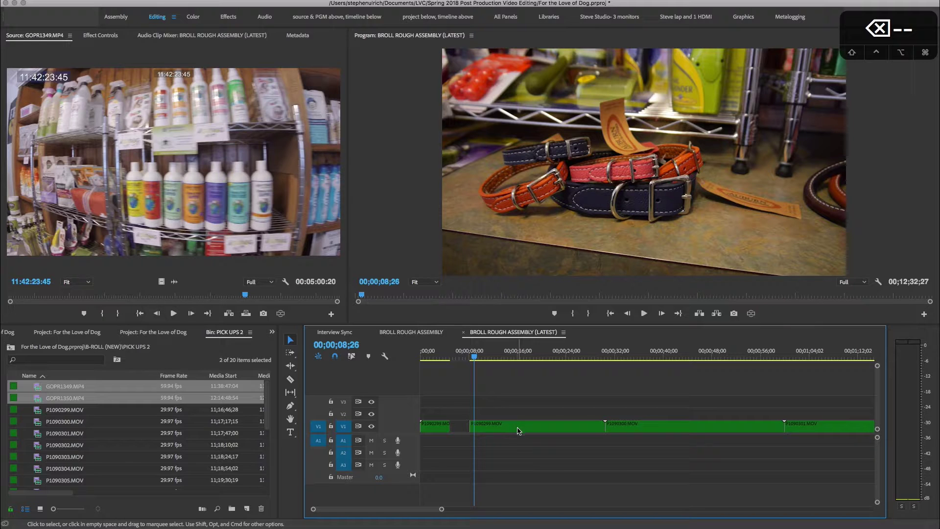
pyautogui.press('Down')
pyautogui.press('Up')
pyautogui.press('Down')
pyautogui.press('Down')
pyautogui.press('Down')
pyautogui.press('Down')
pyautogui.press('Down')
pyautogui.press('Down')
pyautogui.press('Down')
pyautogui.press('Down')
pyautogui.press('Down')
pyautogui.press('Down')
pyautogui.press('Down')
pyautogui.press('Down')
pyautogui.press('Down')
pyautogui.press('Down')
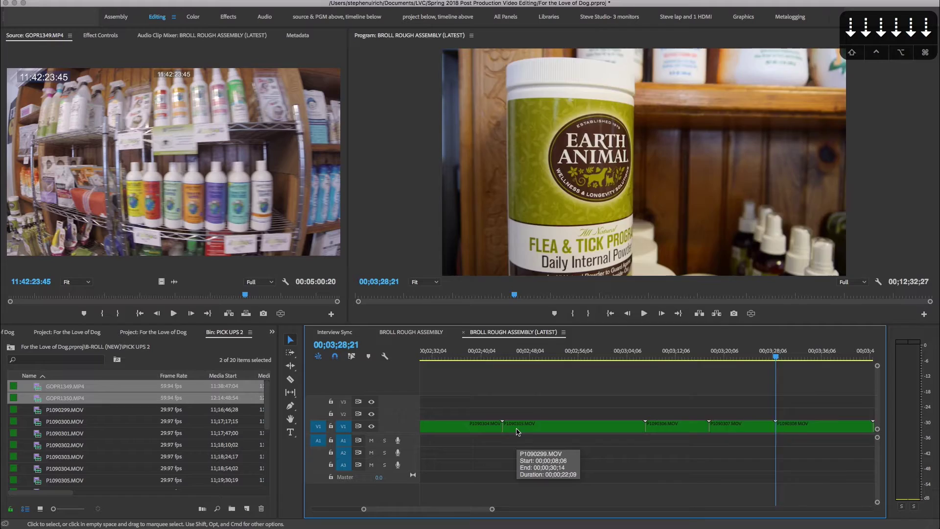
pyautogui.press('Up')
pyautogui.press('Up')
pyautogui.press('Up')
pyautogui.press('Up')
pyautogui.press('Up')
pyautogui.press('Up')
pyautogui.press('Up')
pyautogui.press('Up')
pyautogui.press('Up')
pyautogui.press('Up')
pyautogui.press('Up')
pyautogui.press('Up')
pyautogui.press('Up')
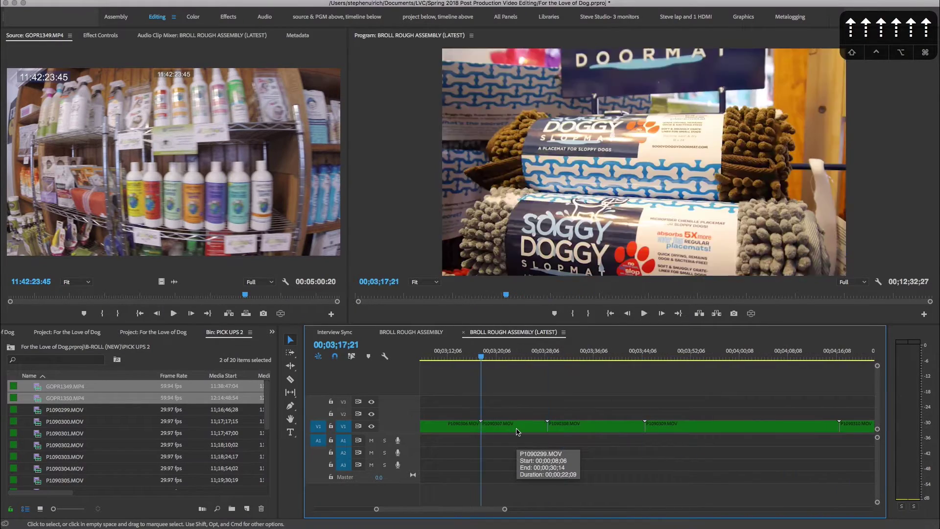
pyautogui.press('Up')
pyautogui.press('Up')
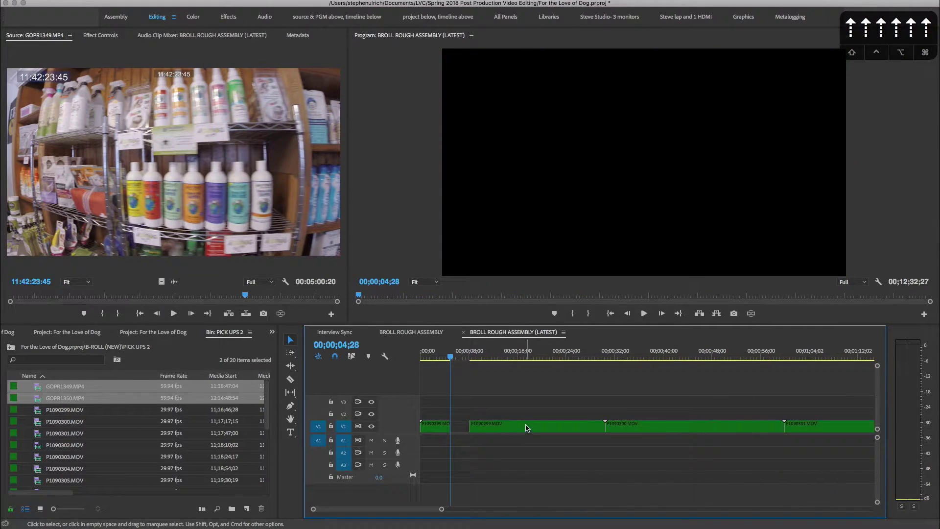
# Step: Copy the short P1090299.MOV segment before the gap and paste it onto V3 of the Interview Sync sequence at 00;13;02;15
pyautogui.click(436, 429)
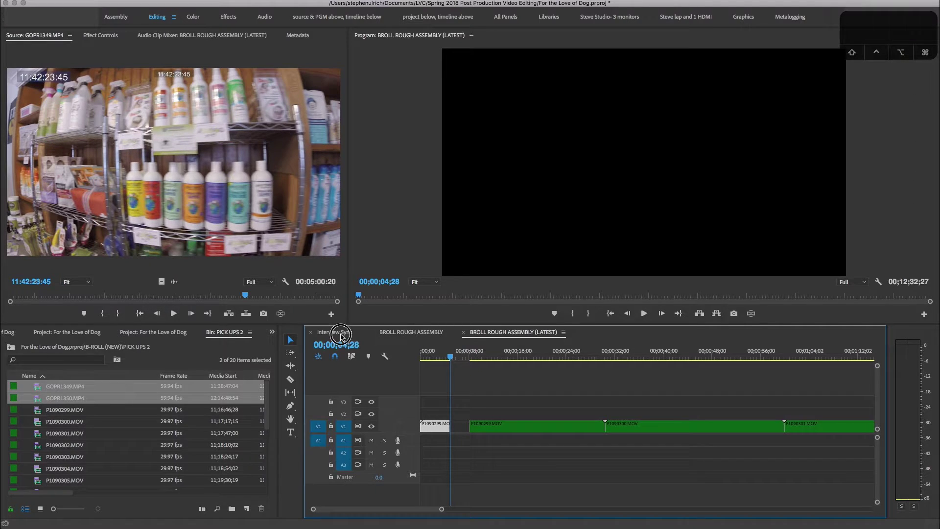
pyautogui.click(347, 334)
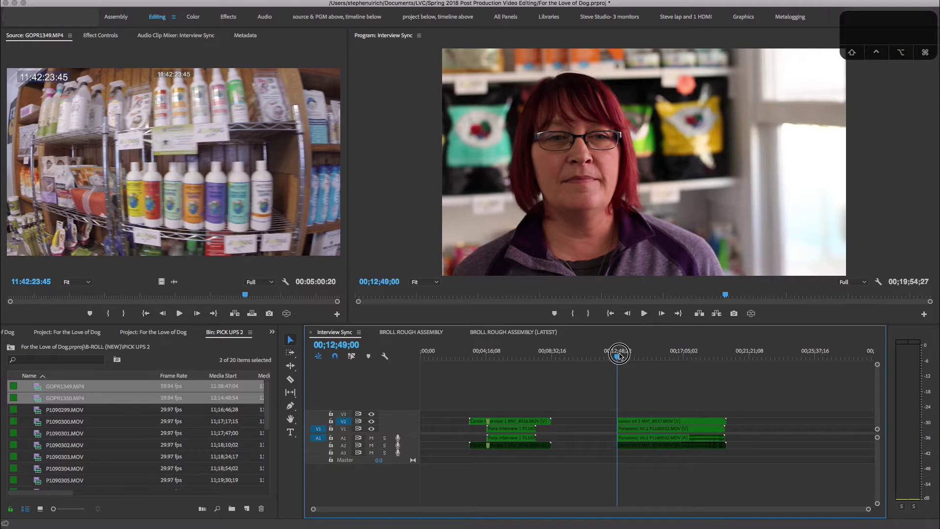
pyautogui.click(616, 356)
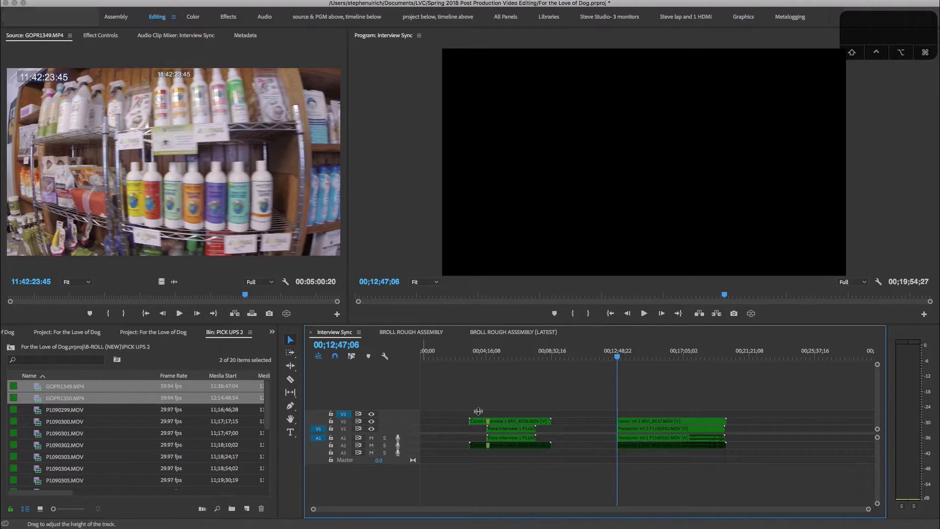
pyautogui.click(620, 356)
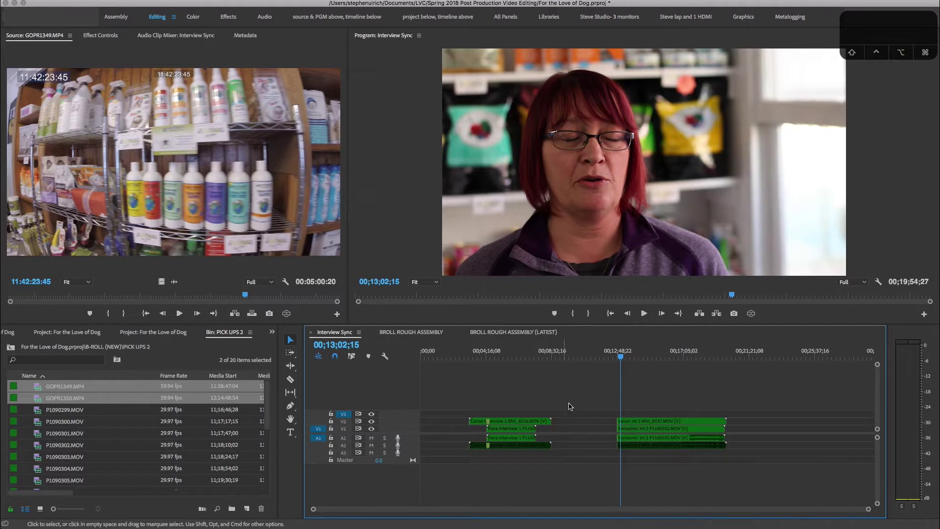
pyautogui.press('cmd+v')
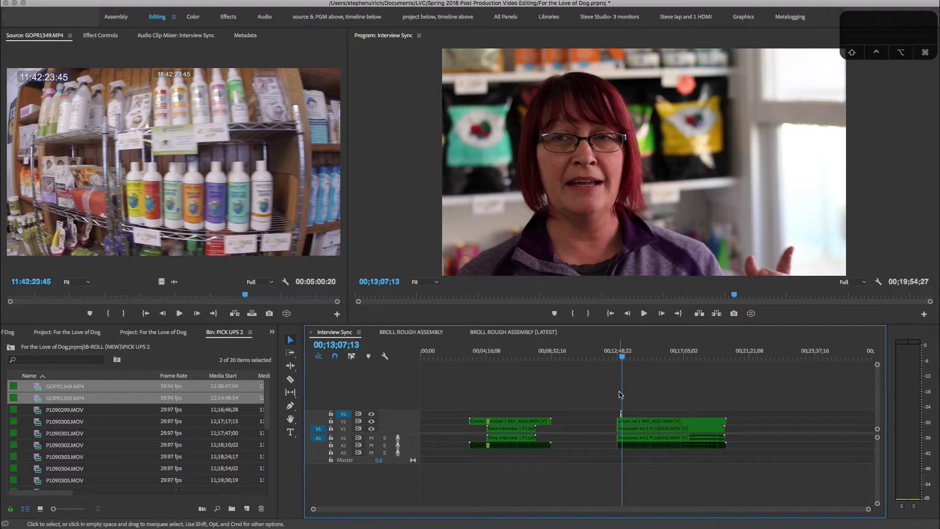
# Step: Play the Interview Sync sequence from just before the pasted P1090299.MOV clip to check how it covers the interview
pyautogui.press('=')
pyautogui.press('=')
pyautogui.press('=')
pyautogui.press('=')
pyautogui.press('=')
pyautogui.press('=')
pyautogui.click(583, 358)
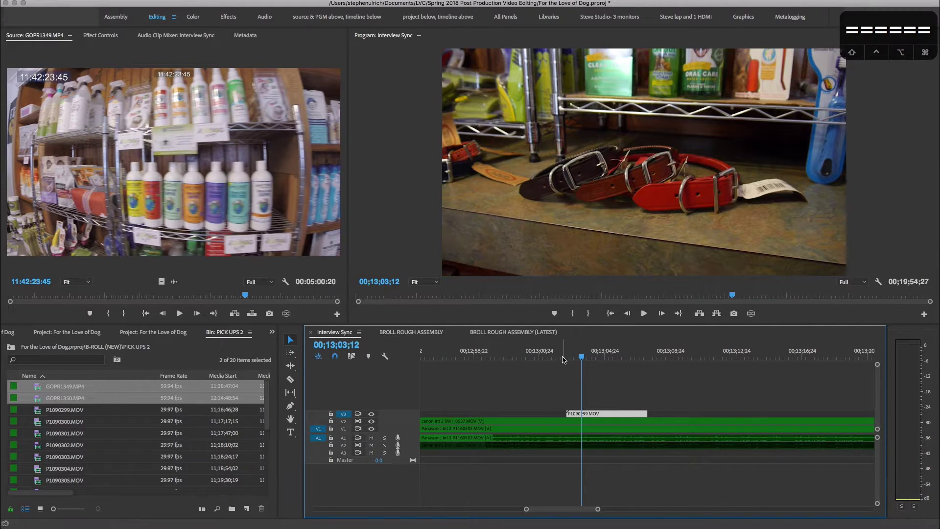
pyautogui.click(560, 356)
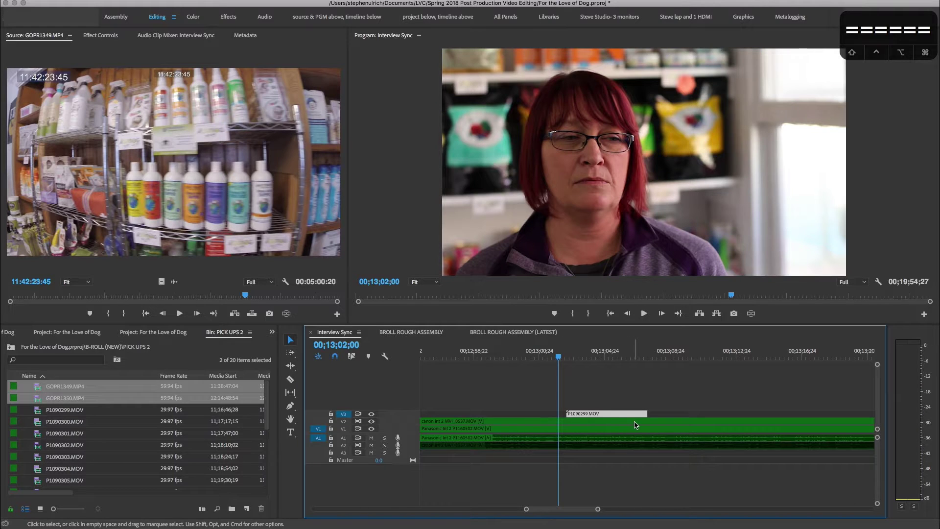
pyautogui.click(538, 357)
pyautogui.press('space')
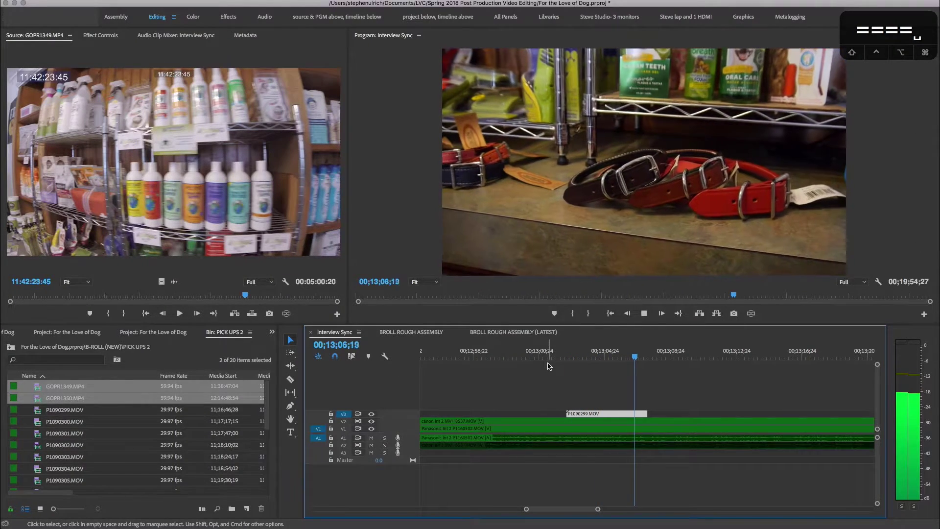
pyautogui.press('space')
# Step: Shift the P1090299.MOV clip slightly earlier on V3 and trim its end a little
pyautogui.click(587, 356)
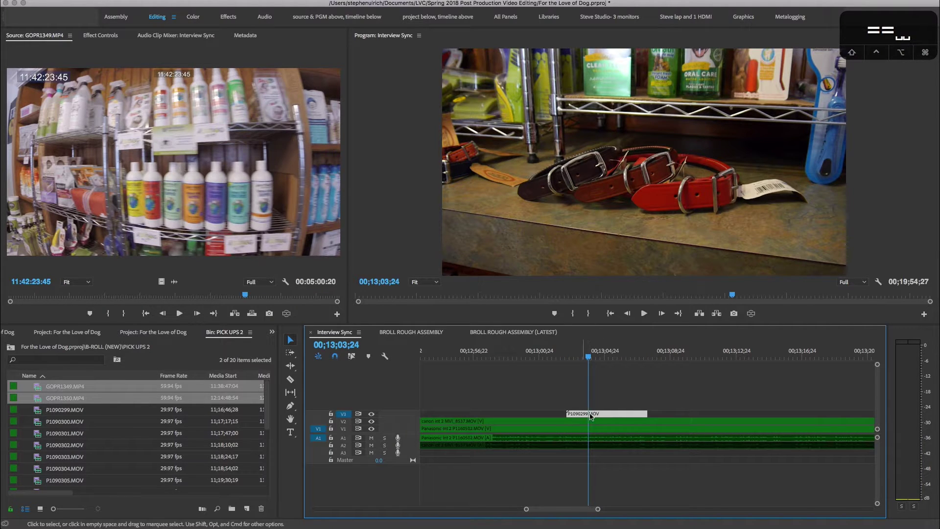
pyautogui.moveTo(587, 414)
pyautogui.mouseDown()
pyautogui.moveTo(608, 413)
pyautogui.moveTo(534, 413)
pyautogui.moveTo(630, 413)
pyautogui.moveTo(569, 414)
pyautogui.mouseUp()
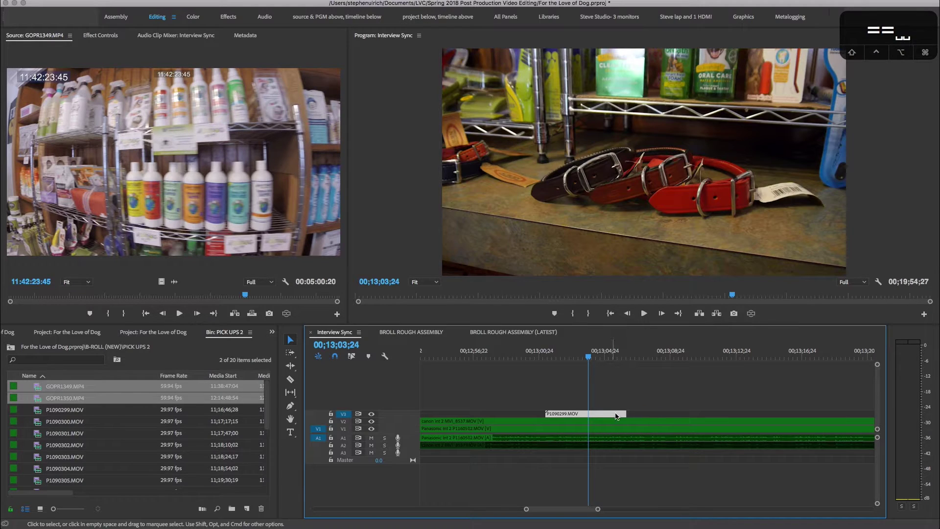
pyautogui.moveTo(627, 413); pyautogui.dragTo(600, 415)
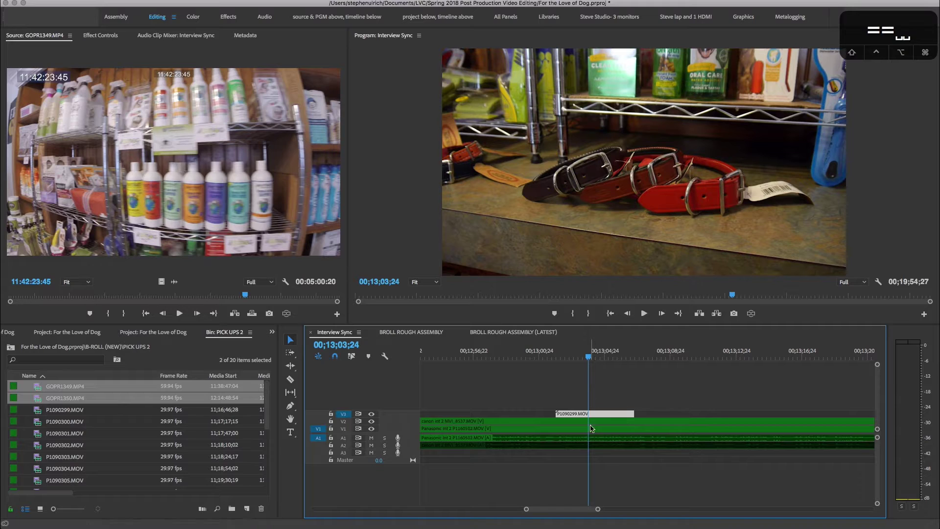
pyautogui.press('-')
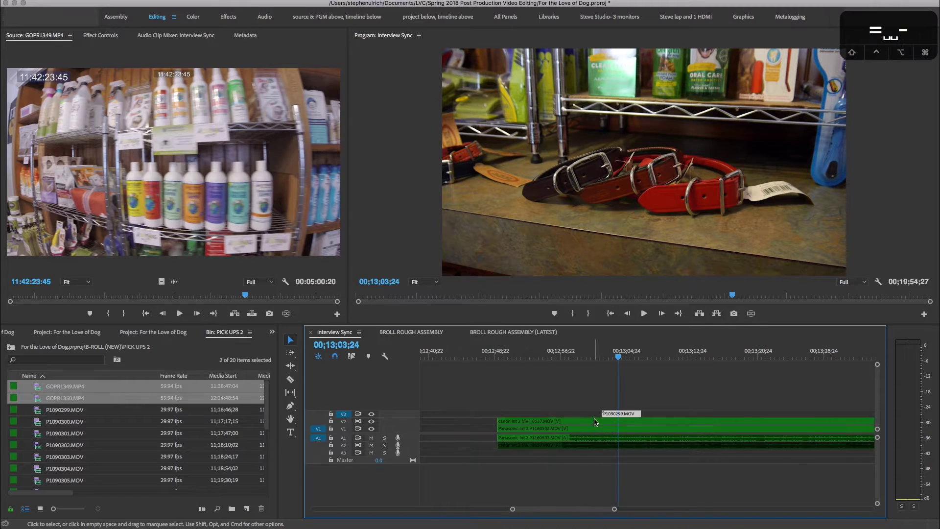
# Step: Select all clips in the BROLL ROUGH ASSEMBLY (LATEST) sequence
pyautogui.click(488, 333)
pyautogui.press('-')
pyautogui.press('-')
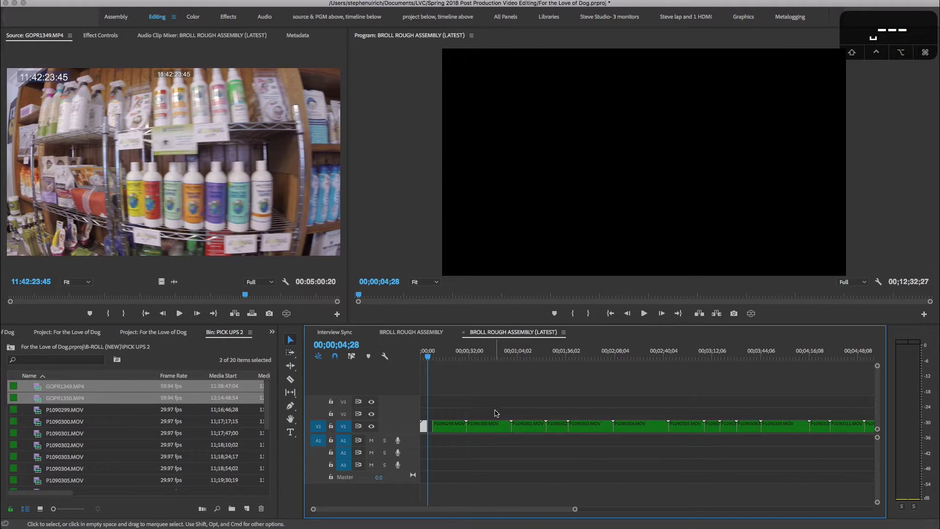
pyautogui.press('-')
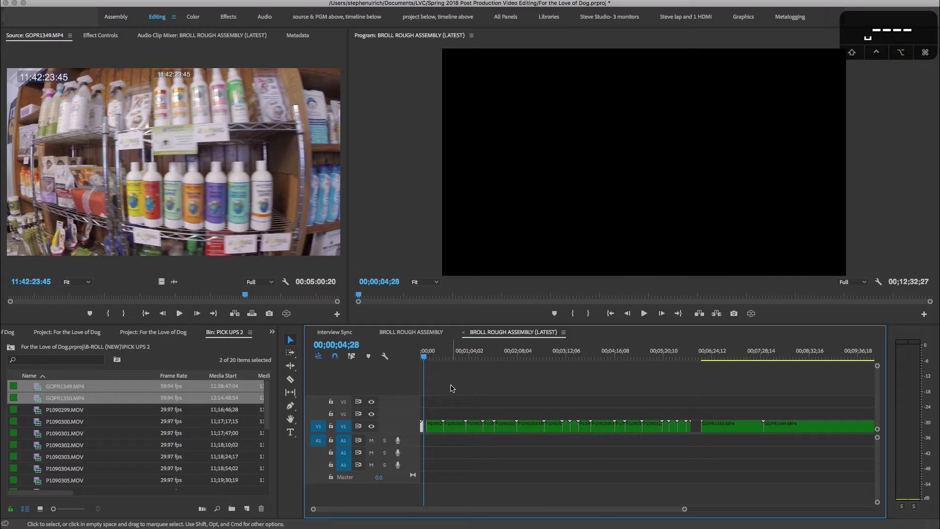
pyautogui.press('super+a')
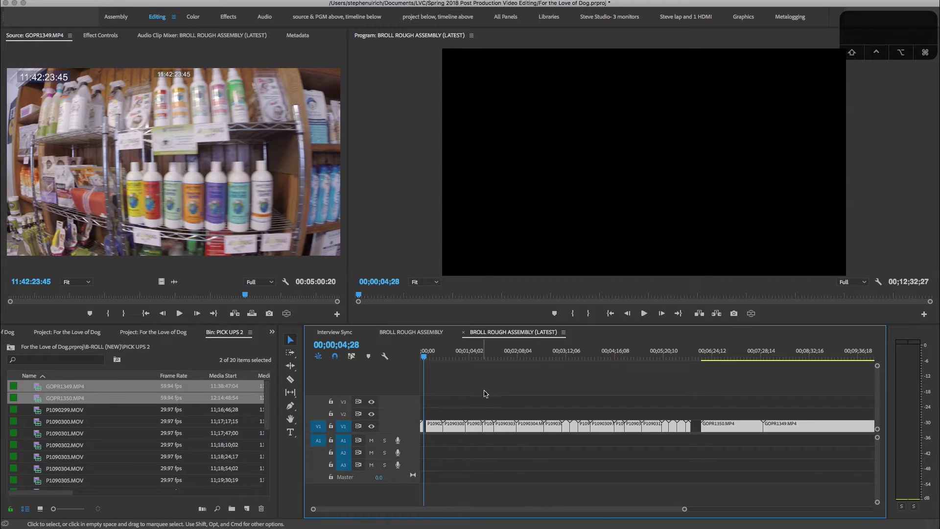
# Step: Place the Interview Sync playhead at 00;21;15;22, past the end of the second interview
pyautogui.click(337, 332)
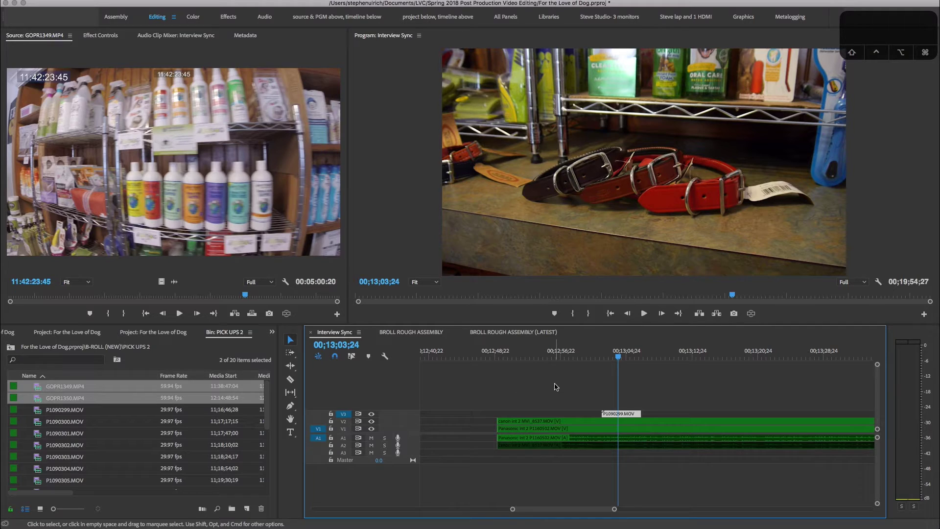
pyautogui.press('-')
pyautogui.press('-')
pyautogui.press('-')
pyautogui.press('-')
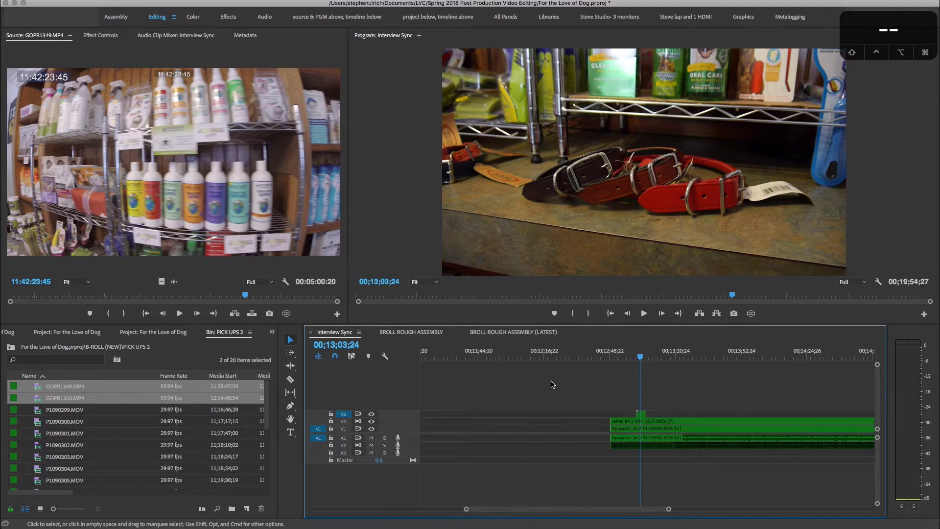
pyautogui.press('super+minus')
pyautogui.press('super+minus')
pyautogui.press('-')
pyautogui.press('-')
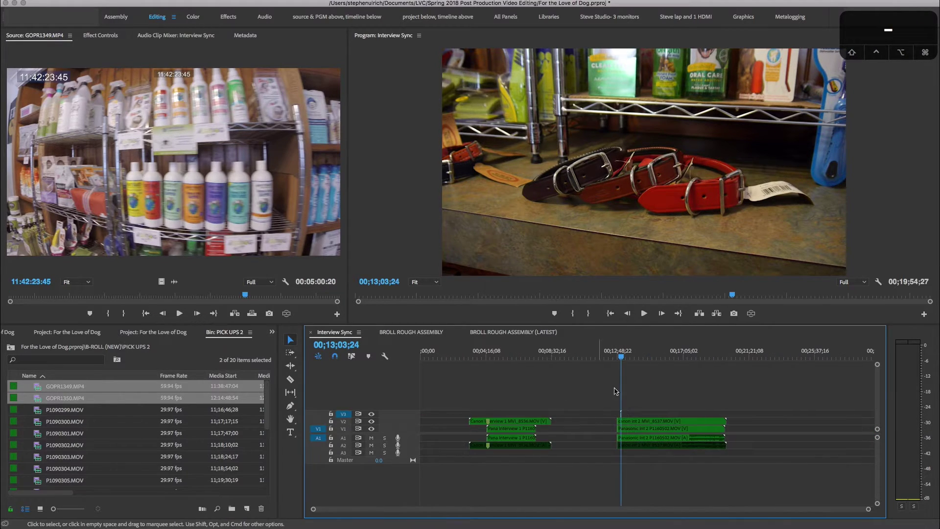
pyautogui.click(744, 356)
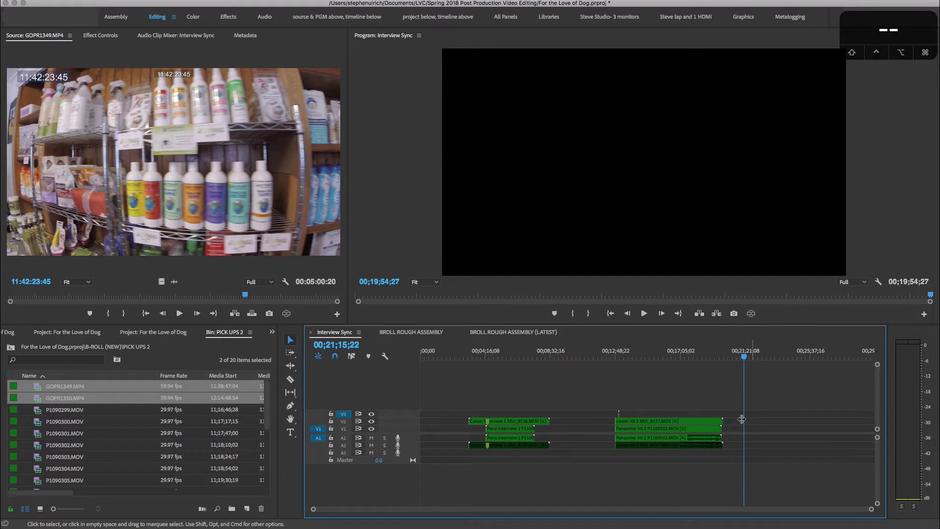
# Step: Undo a first paste, copy all the selected B-roll clips and paste them onto V3 of Interview Sync at the playhead
pyautogui.press('super+v')
pyautogui.press('super+z')
pyautogui.click(510, 335)
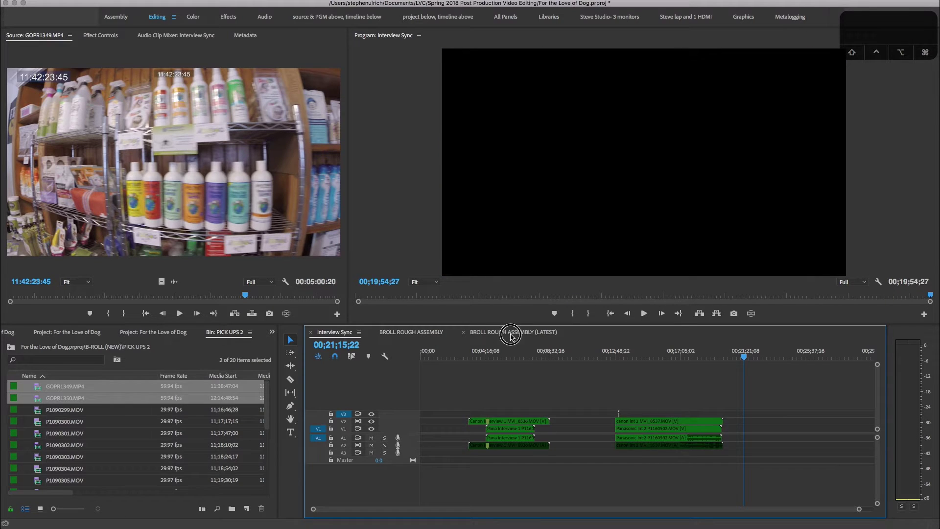
pyautogui.press('super+c')
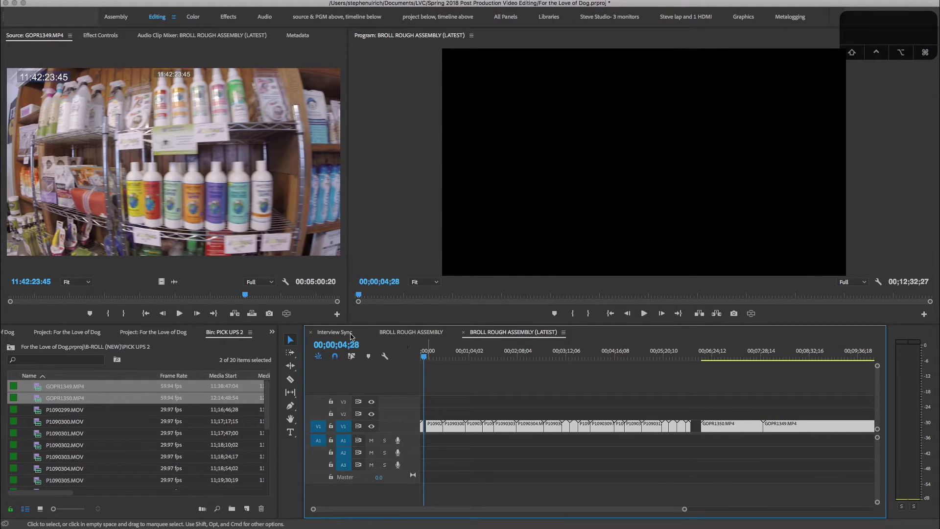
pyautogui.click(334, 332)
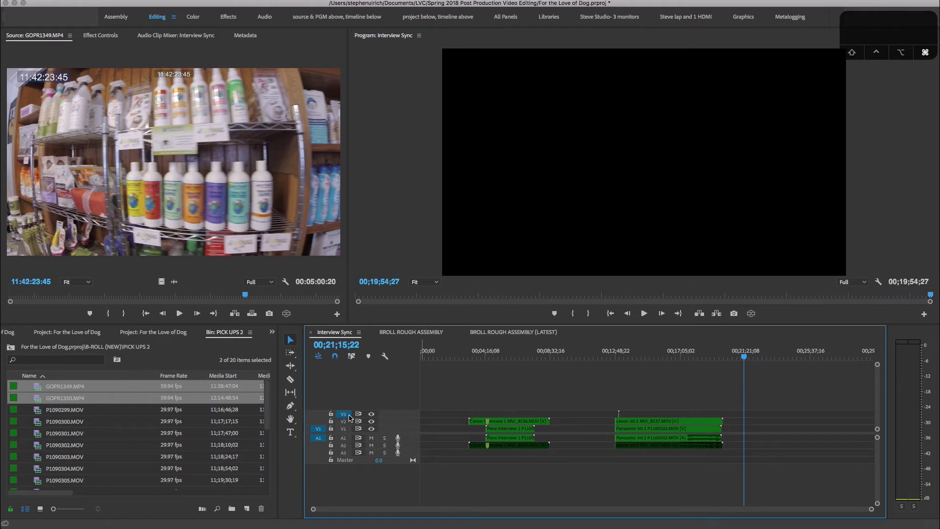
pyautogui.press('super+v')
# Step: Move one pasted B-roll clip onto a new V4 track and another along V3, both over the second interview
pyautogui.moveTo(535, 352); pyautogui.dragTo(543, 353)
pyautogui.click(565, 375)
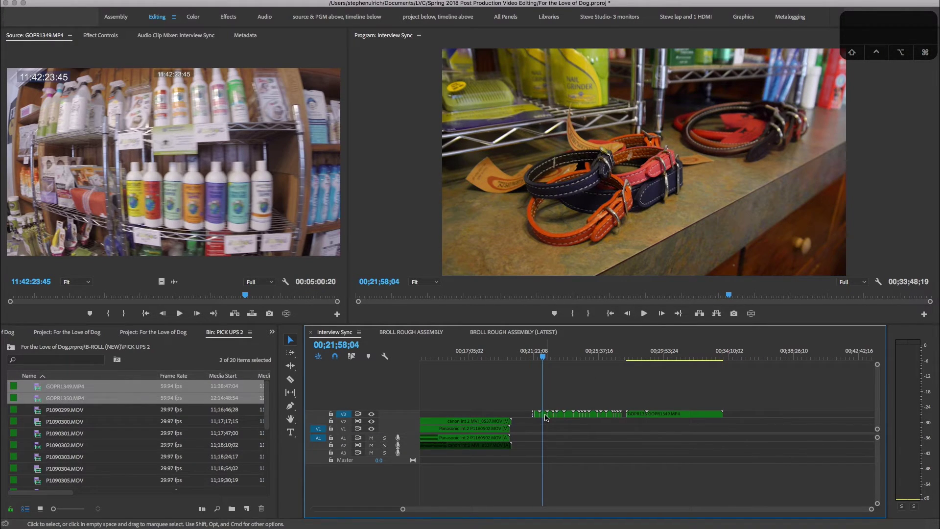
pyautogui.moveTo(543, 415); pyautogui.dragTo(476, 405)
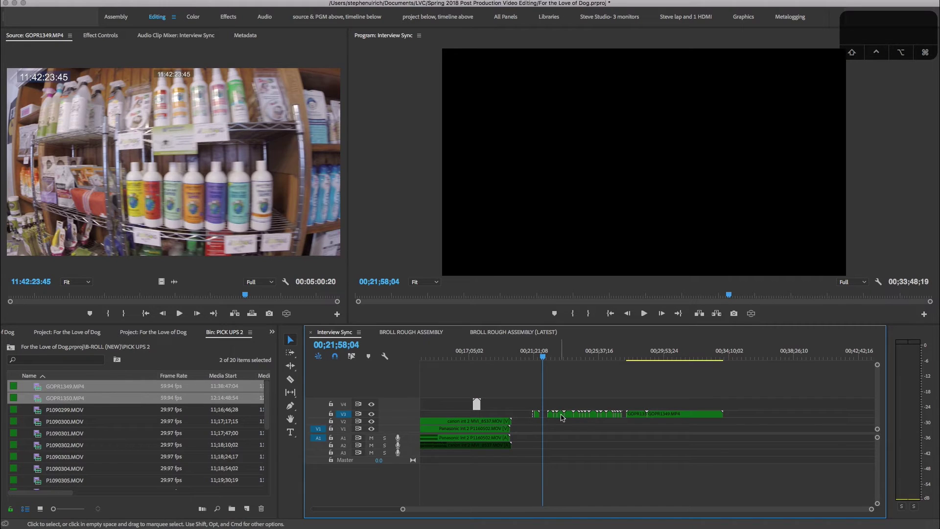
pyautogui.moveTo(571, 418); pyautogui.dragTo(447, 416)
# Step: Play the Interview Sync sequence around the B-roll clip placed on V3 over the second interview
pyautogui.moveTo(443, 352); pyautogui.dragTo(446, 354)
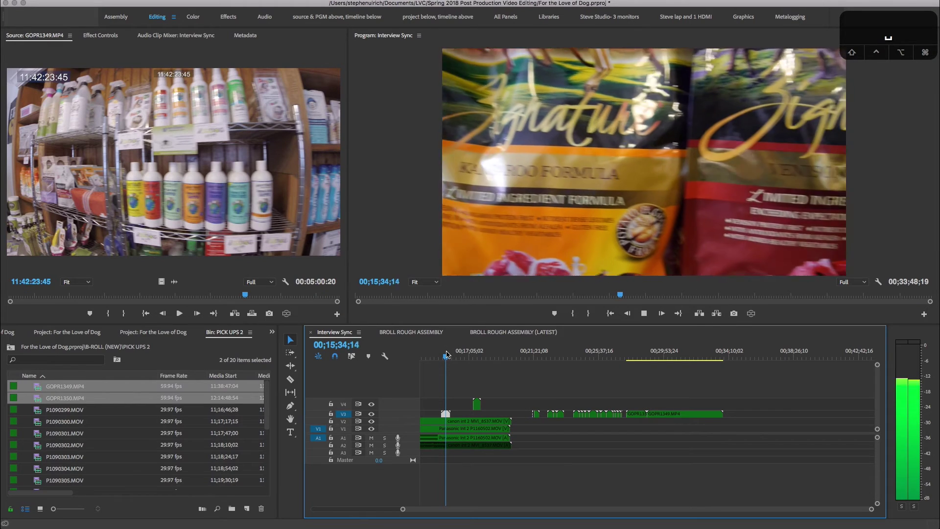
pyautogui.press('space')
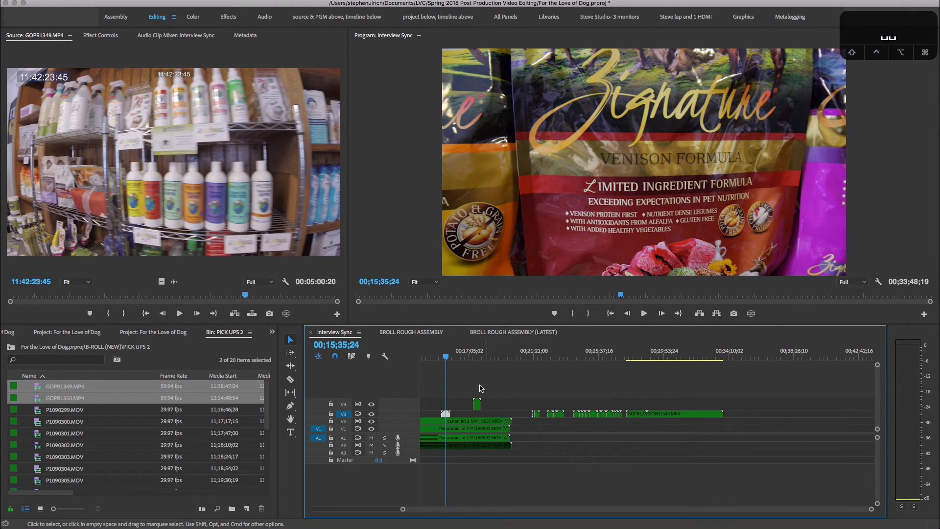
pyautogui.press('space')
pyautogui.click(442, 357)
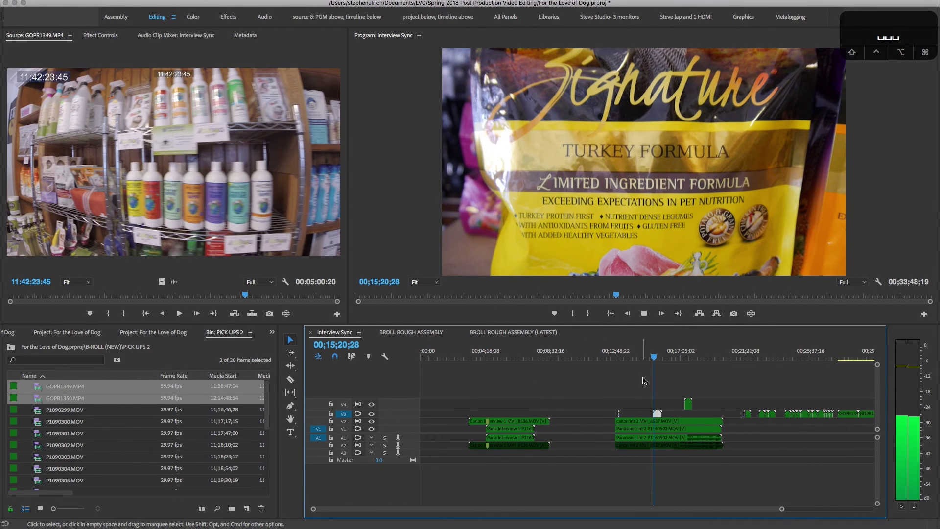
pyautogui.press('space')
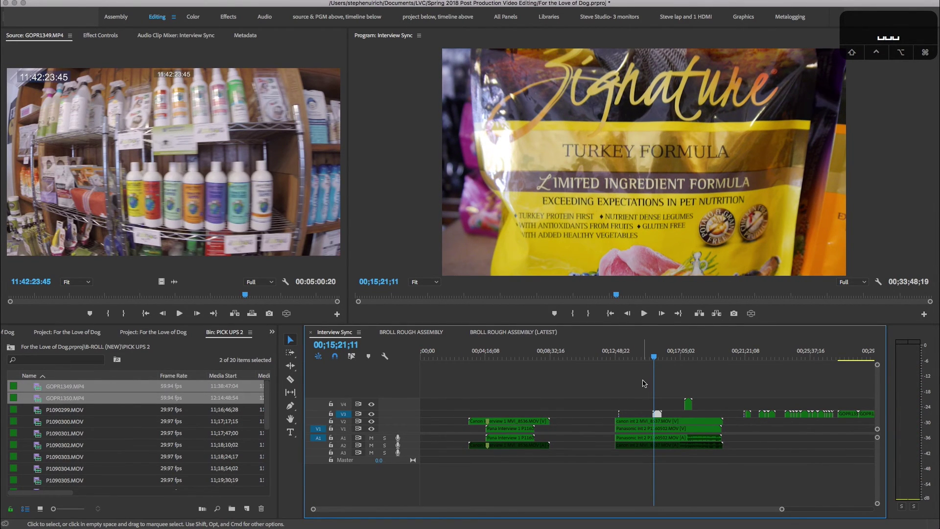